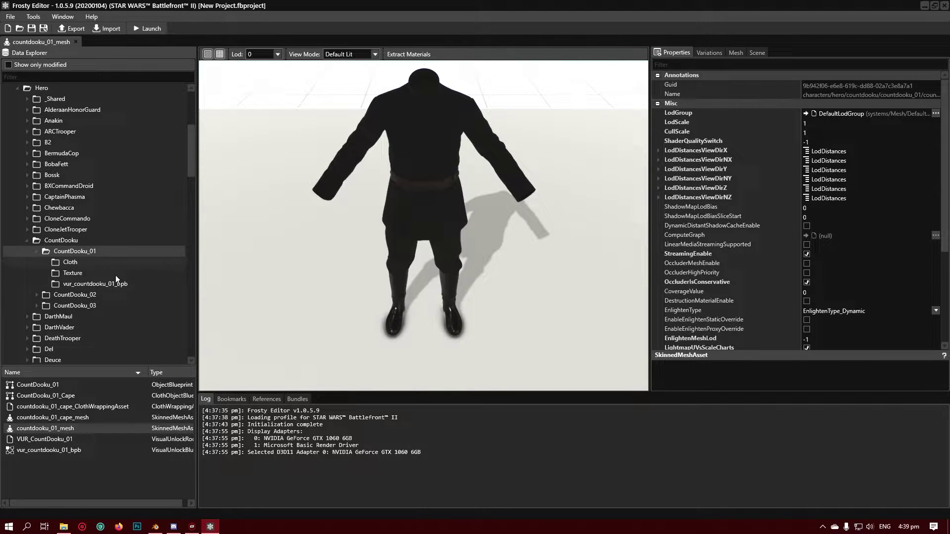
Scroll the Data Explorer to locate Count Dooku's countdooku_01_mesh asset.
{"action": "scroll", "coordinate": [75, 247], "scroll_direction": "up", "scroll_amount": 3}
{"action": "scroll", "coordinate": [75, 248], "scroll_direction": "up", "scroll_amount": 2}
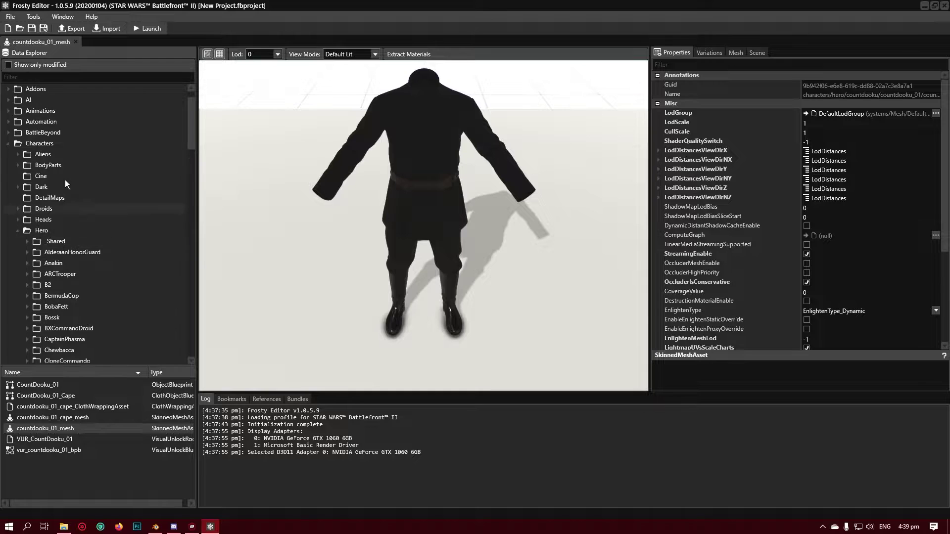
{"action": "scroll", "coordinate": [63, 233], "scroll_direction": "down", "scroll_amount": 5}
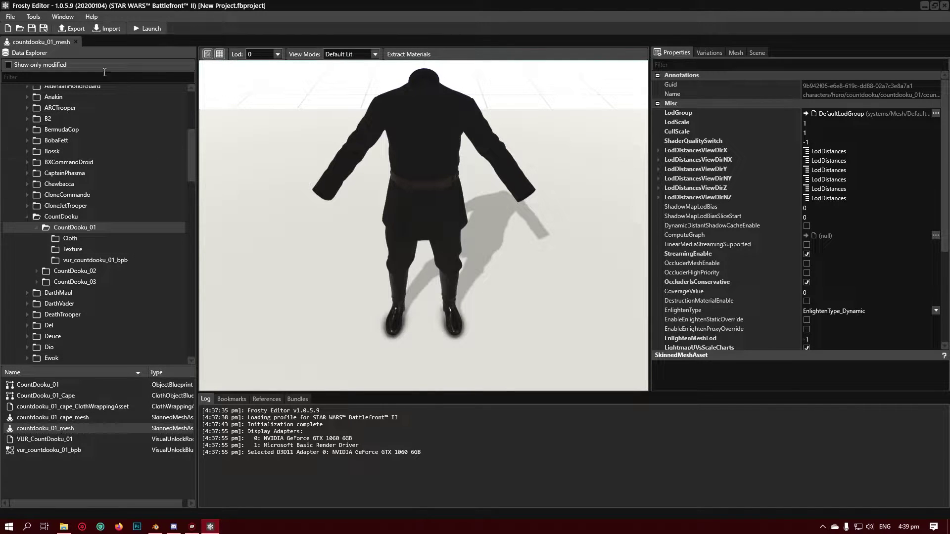
Bring up the mesh export settings, keeping FBX_2017 and Centimeters.
{"action": "left_click", "coordinate": [76, 29]}
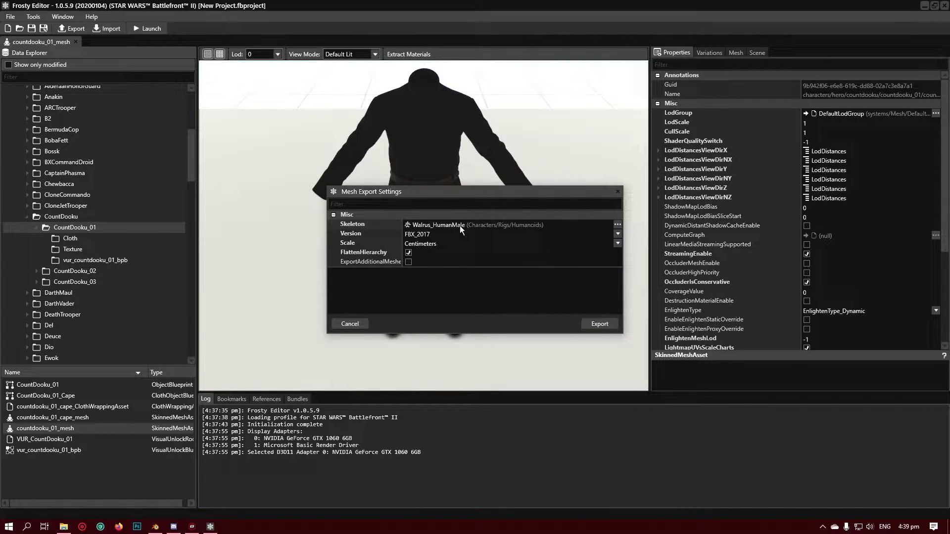
{"action": "left_click", "coordinate": [432, 236]}
{"action": "left_click", "coordinate": [431, 235]}
{"action": "left_click", "coordinate": [429, 242]}
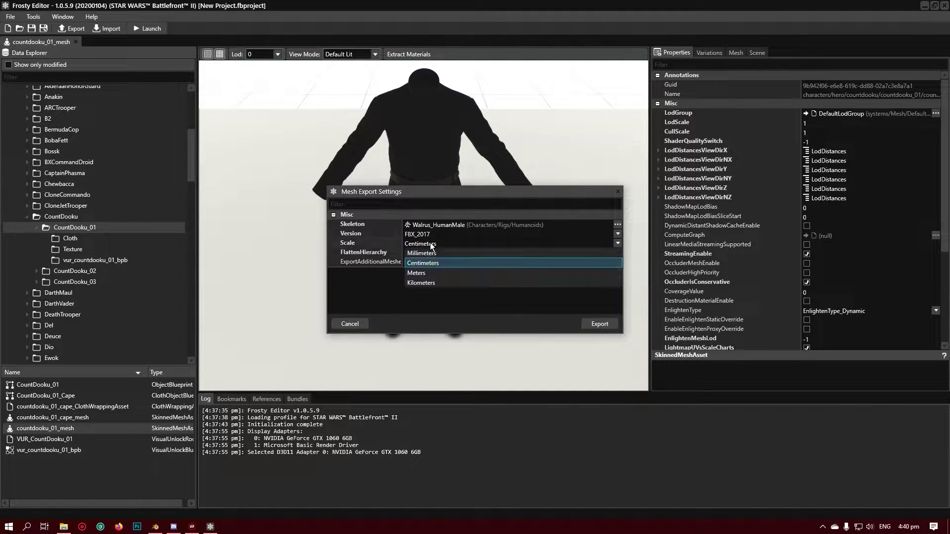
{"action": "left_click", "coordinate": [458, 286]}
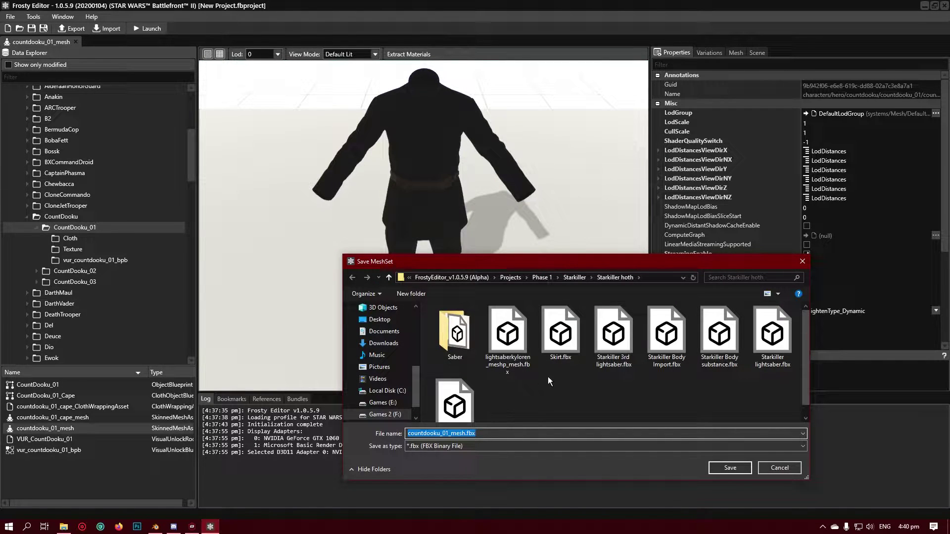
Save countdooku_01_mesh.fbx into Phase 1 > Saber Trooper, replacing the existing file.
{"action": "left_click", "coordinate": [546, 277]}
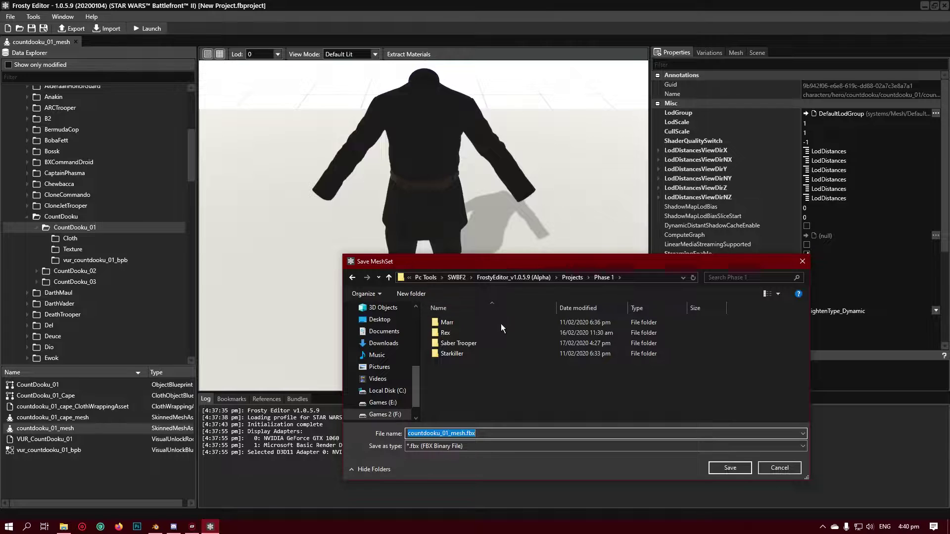
{"action": "double_click", "coordinate": [473, 339]}
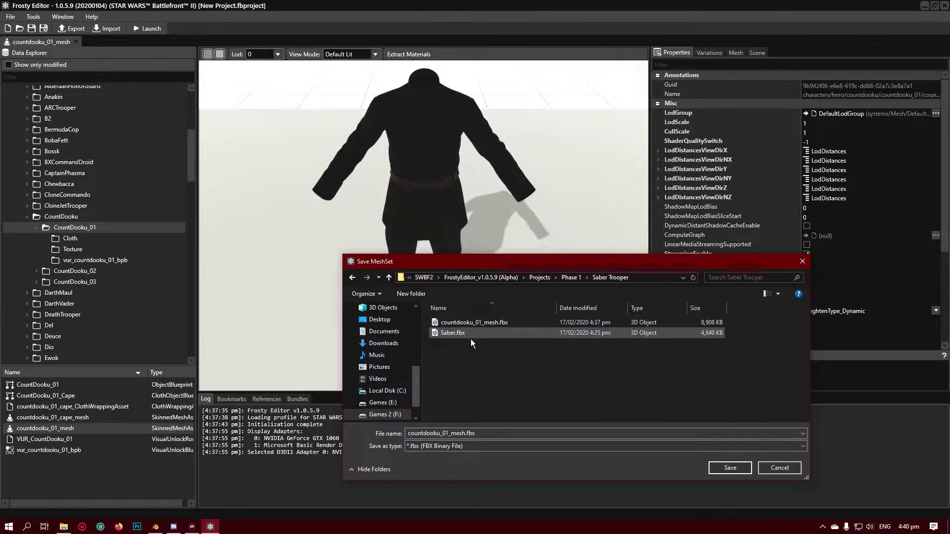
{"action": "left_click", "coordinate": [730, 468]}
{"action": "left_click", "coordinate": [498, 304]}
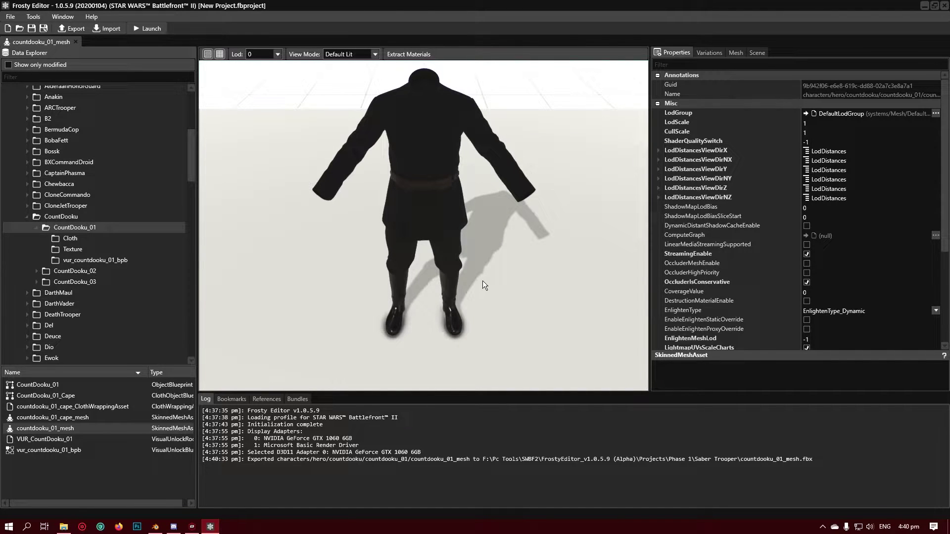
Minimize Frosty Editor and pick countdooku_01_mesh.fbx from Saber Trooper for FBX import.
{"action": "left_click", "coordinate": [923, 6]}
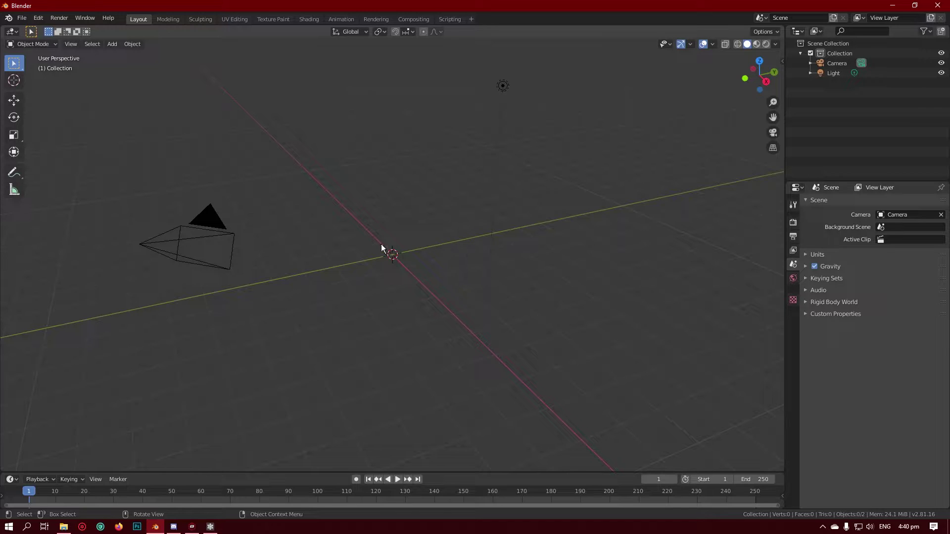
{"action": "left_click", "coordinate": [25, 19]}
{"action": "mouse_move", "coordinate": [73, 152]}
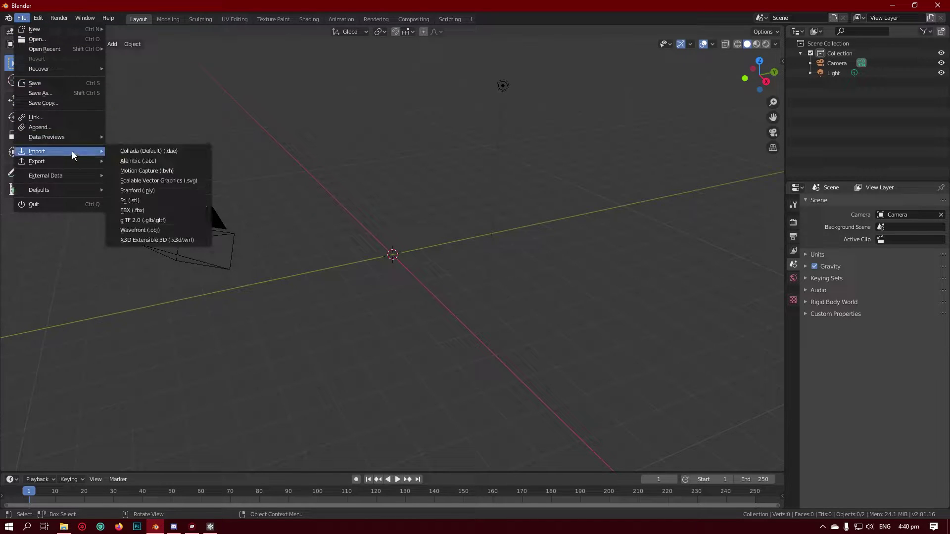
{"action": "left_click", "coordinate": [165, 208]}
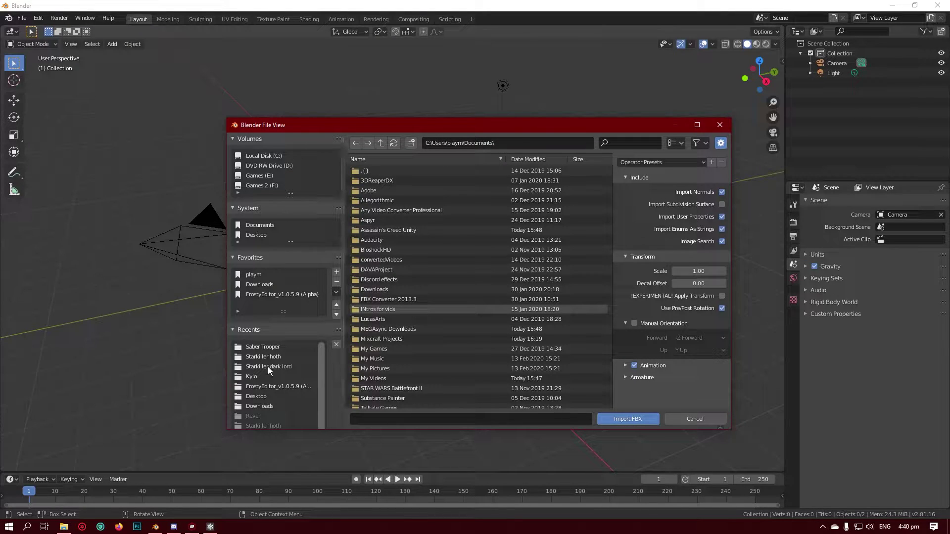
{"action": "left_click", "coordinate": [277, 347]}
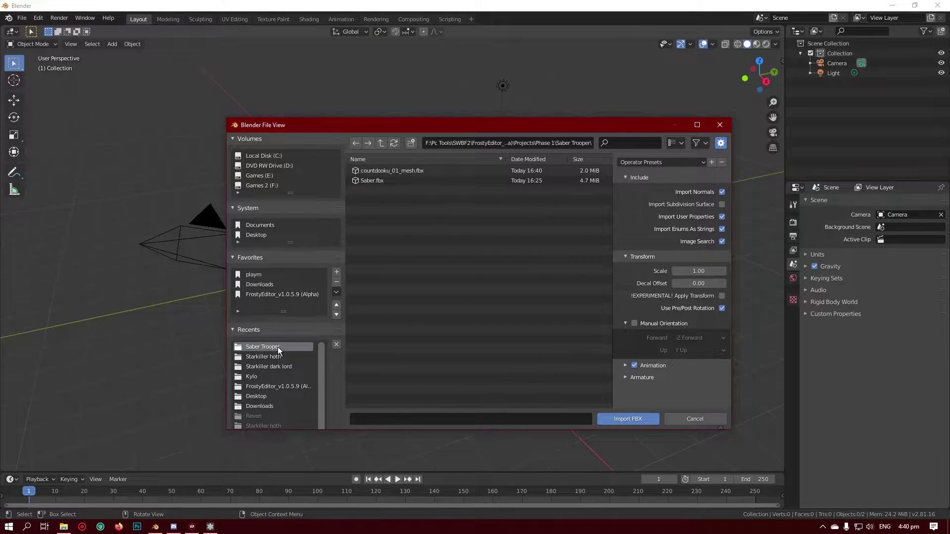
{"action": "left_click", "coordinate": [426, 169]}
Import the Count Dooku mesh with a scale of 1000.
{"action": "left_click", "coordinate": [693, 271]}
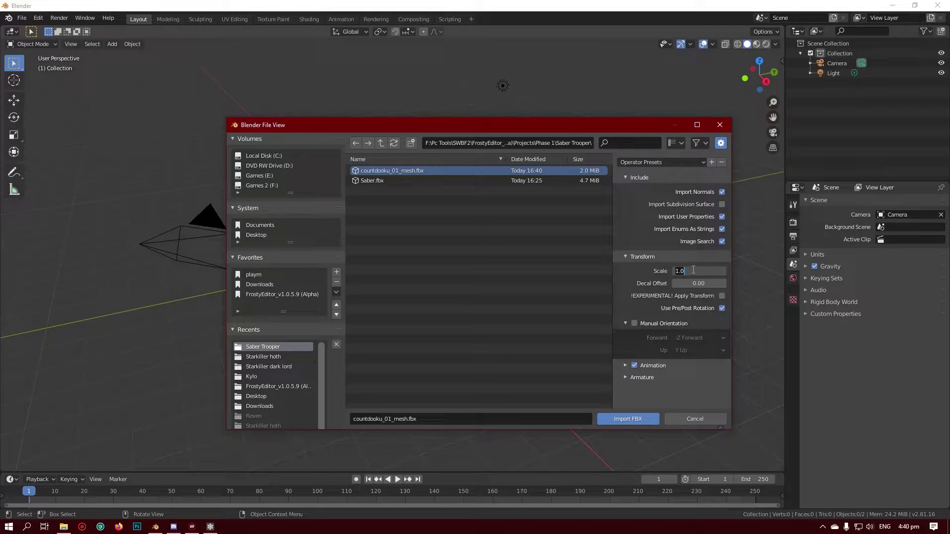
{"action": "type", "text": "1000"}
{"action": "key", "text": "Return"}
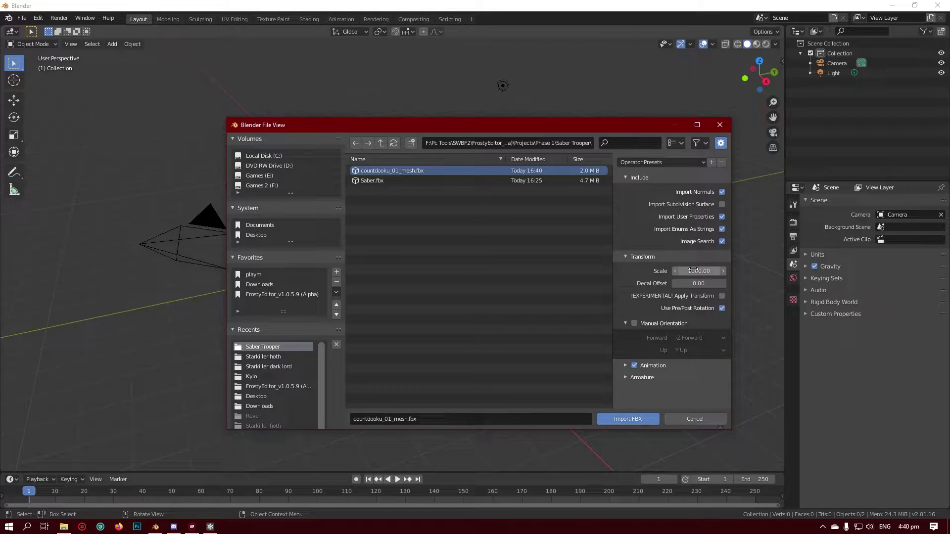
{"action": "left_click", "coordinate": [643, 420]}
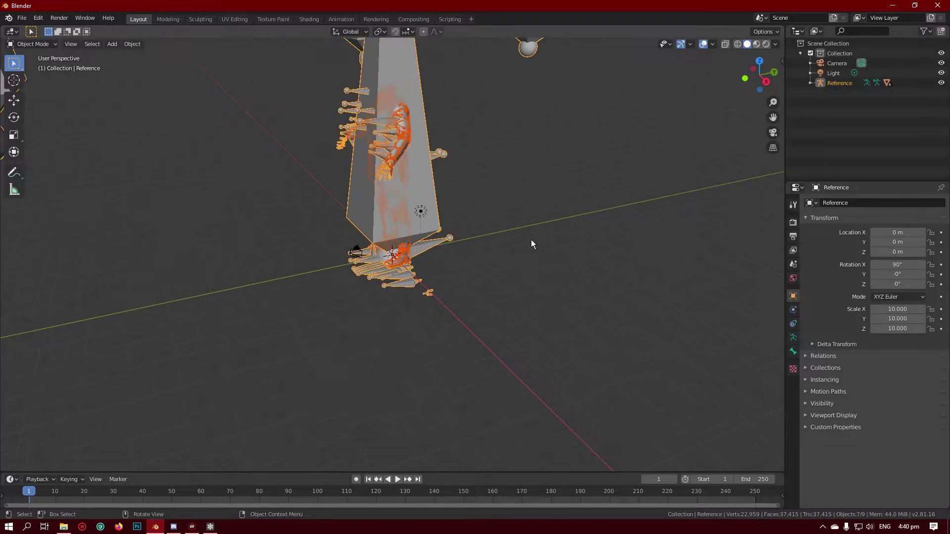
Hide the Reference armature, leaving only Dooku's body mesh visible.
{"action": "scroll", "coordinate": [524, 250], "scroll_direction": "up", "scroll_amount": 3}
{"action": "middle_click_drag", "start_coordinate": [491, 248], "coordinate": [446, 305]}
{"action": "left_click", "coordinate": [422, 268]}
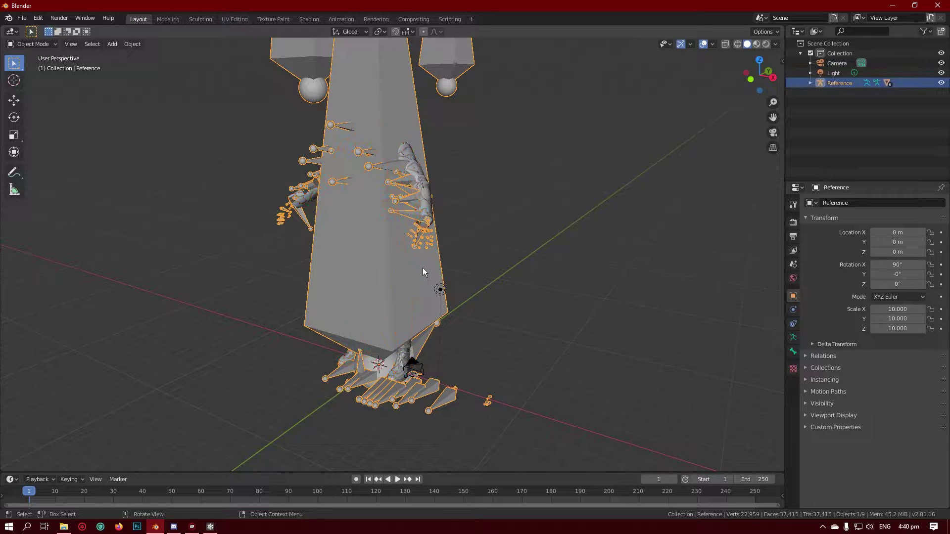
{"action": "key", "text": "h"}
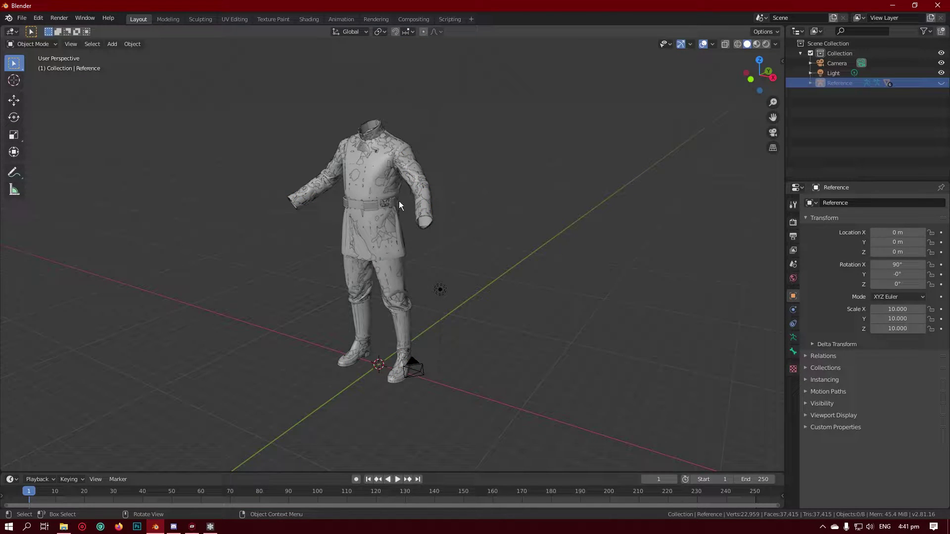
{"action": "key", "text": "alt+h"}
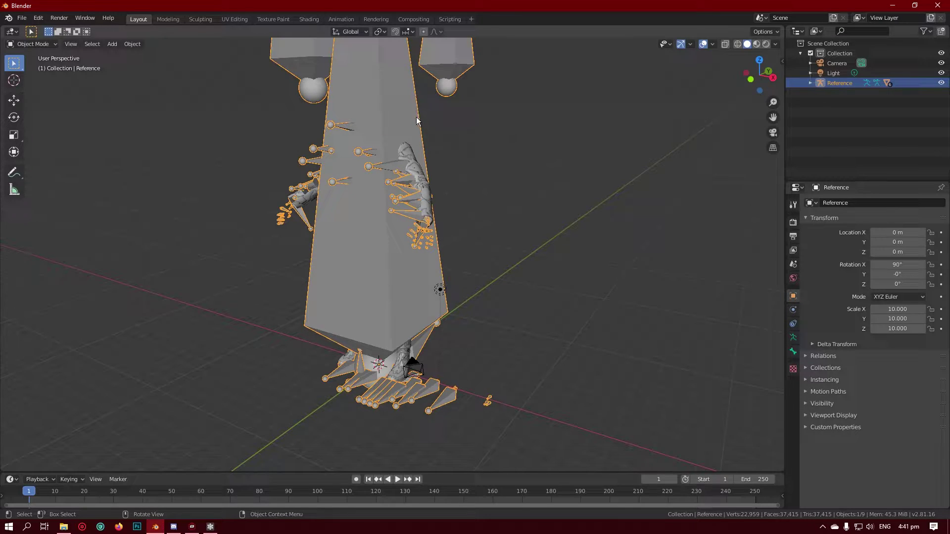
{"action": "key", "text": "h"}
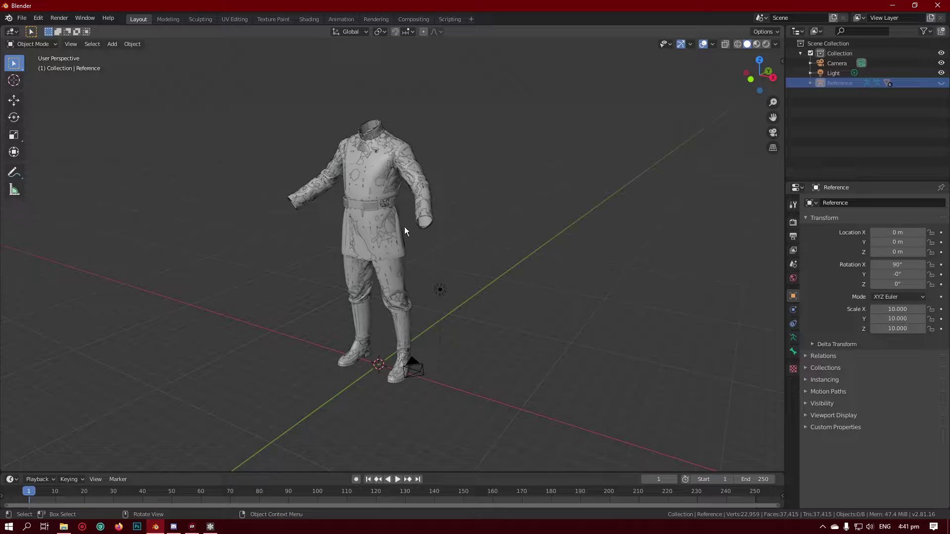
{"action": "middle_click_drag", "start_coordinate": [406, 234], "coordinate": [692, 172]}
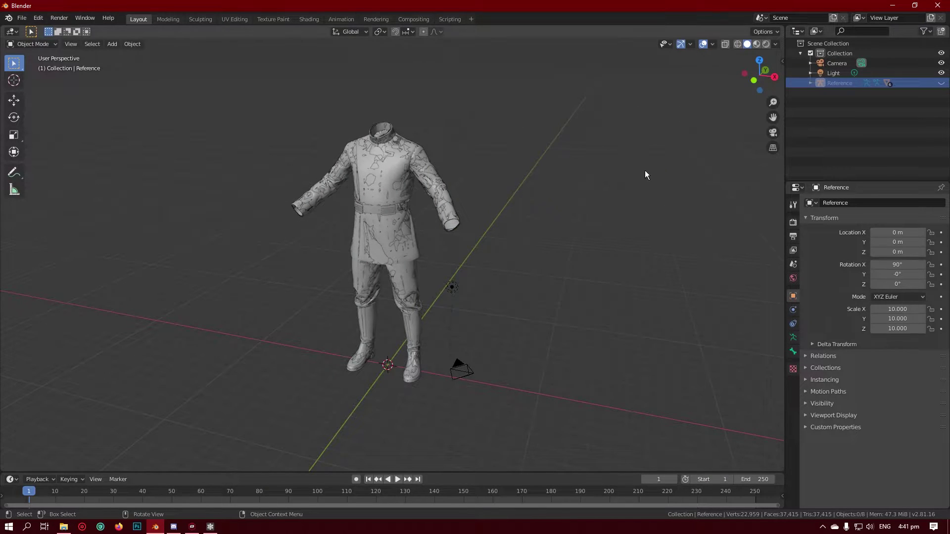
Expand Reference, hide lod0–lod4 to compare detail, then make them visible again.
{"action": "left_click", "coordinate": [809, 83]}
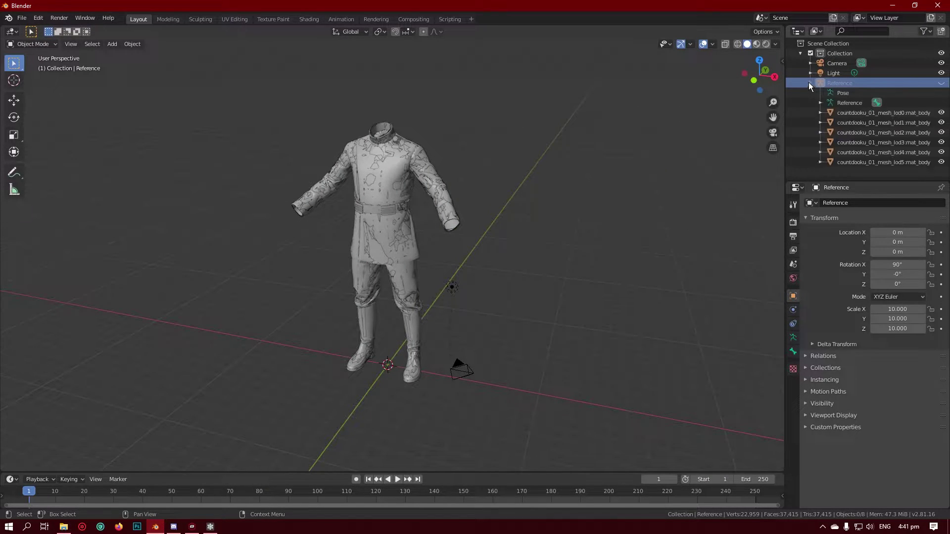
{"action": "left_click", "coordinate": [863, 113]}
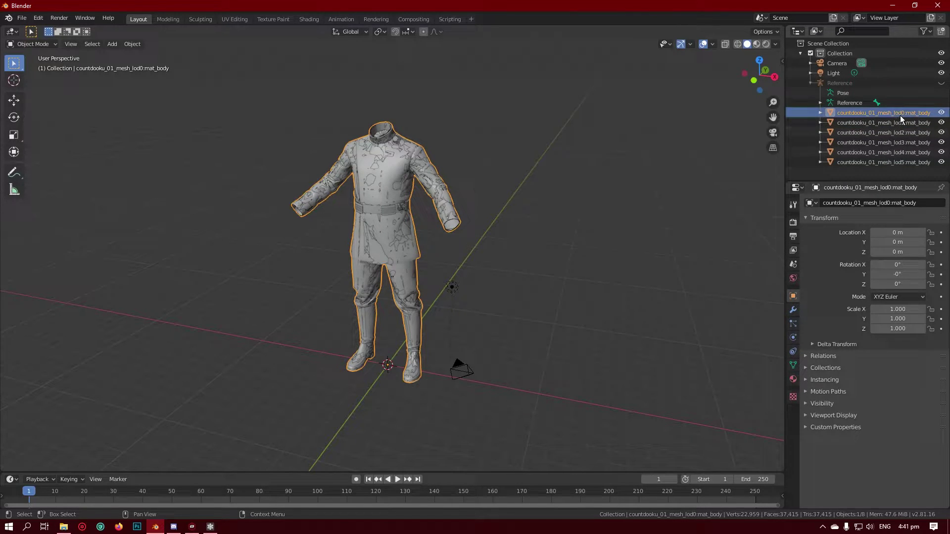
{"action": "left_click", "coordinate": [941, 113]}
{"action": "left_click", "coordinate": [942, 123]}
{"action": "left_click", "coordinate": [941, 133]}
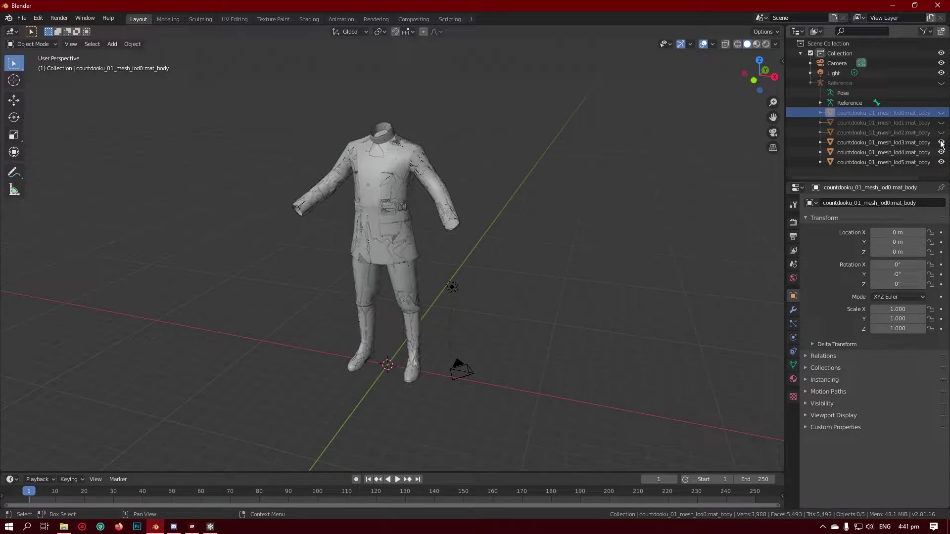
{"action": "left_click", "coordinate": [942, 142]}
{"action": "left_click", "coordinate": [942, 153]}
{"action": "mouse_move", "coordinate": [509, 201]}
{"action": "middle_mouse_down"}
{"action": "mouse_move", "coordinate": [455, 174]}
{"action": "mouse_move", "coordinate": [342, 187]}
{"action": "mouse_move", "coordinate": [527, 195]}
{"action": "mouse_move", "coordinate": [524, 224]}
{"action": "mouse_move", "coordinate": [509, 218]}
{"action": "middle_mouse_up"}
{"action": "left_click_drag", "start_coordinate": [941, 153], "coordinate": [942, 113]}
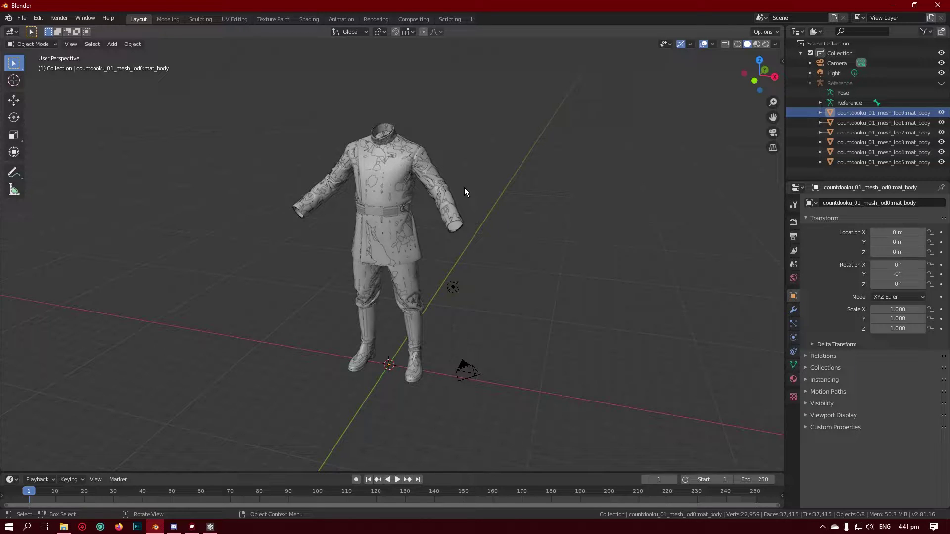
Import Saber.fbx at the 1000 scale.
{"action": "left_click", "coordinate": [22, 18]}
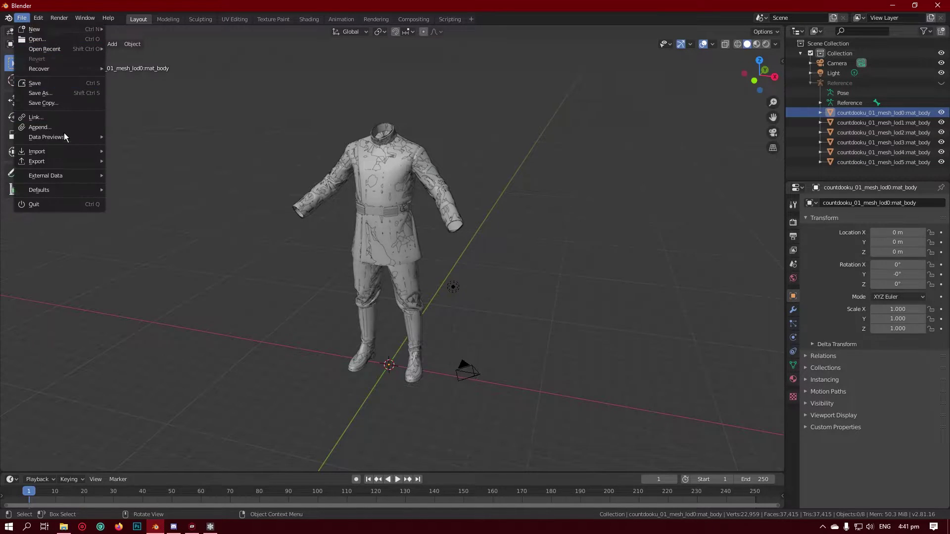
{"action": "mouse_move", "coordinate": [72, 152]}
{"action": "left_click", "coordinate": [148, 214]}
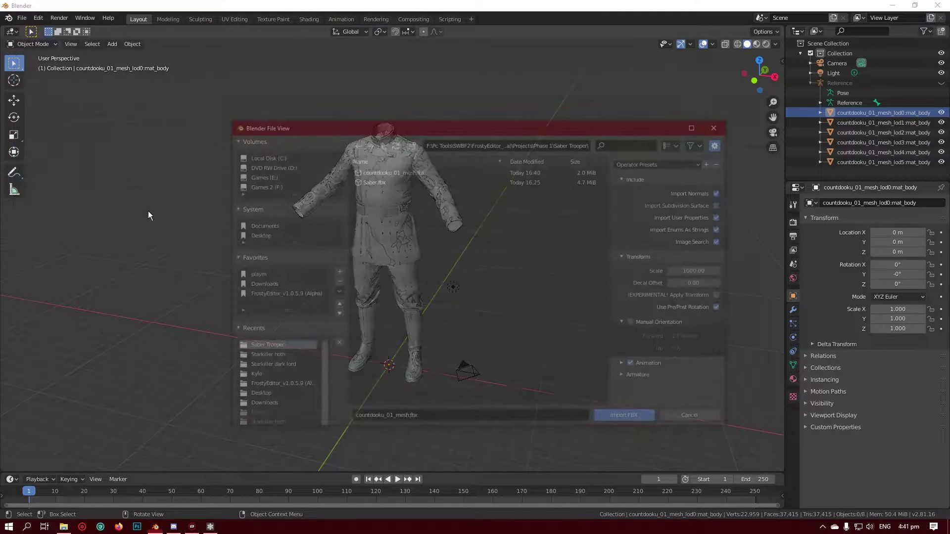
{"action": "left_click", "coordinate": [416, 182]}
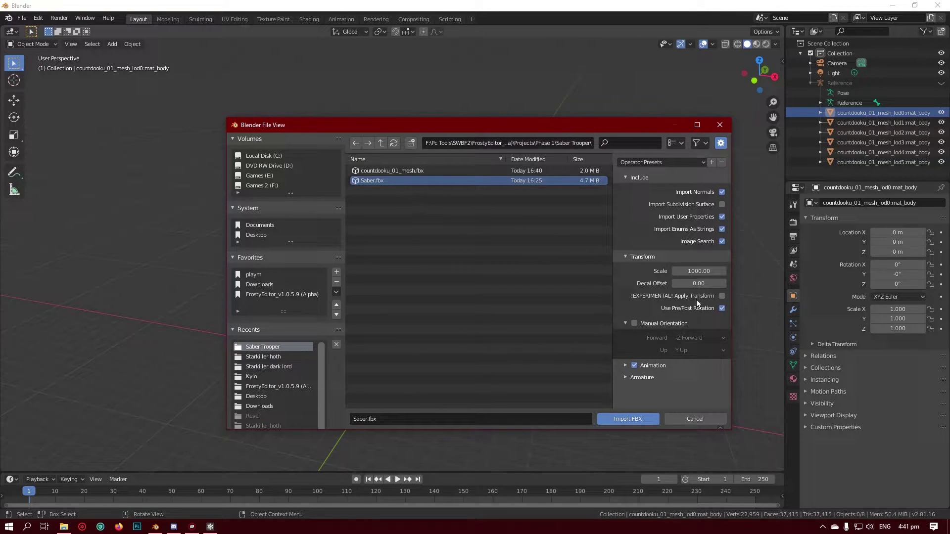
{"action": "left_click", "coordinate": [697, 270]}
{"action": "left_click", "coordinate": [639, 419]}
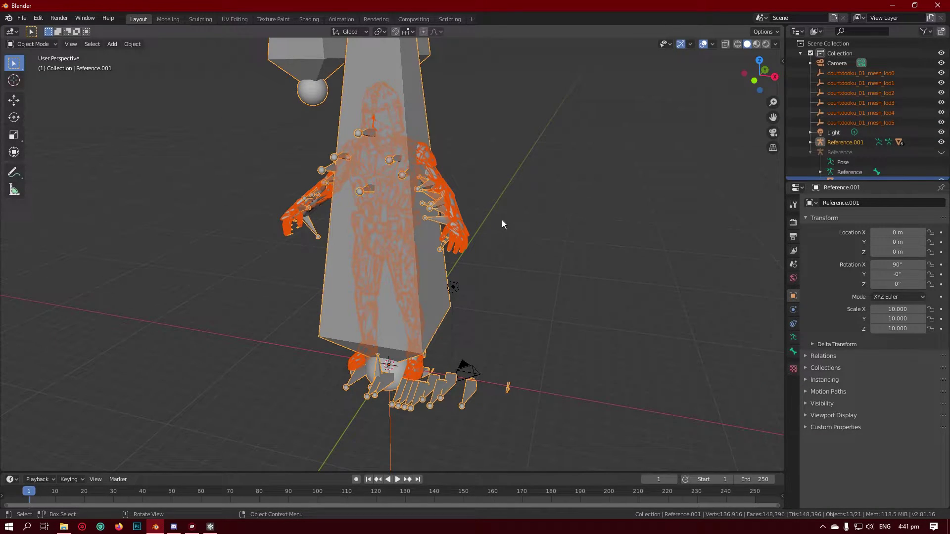
Delete the six old Count Dooku LOD meshes.
{"action": "left_click", "coordinate": [876, 74]}
{"action": "left_click", "coordinate": [872, 123], "text": "shift"}
{"action": "right_click", "coordinate": [872, 123]}
{"action": "left_click", "coordinate": [871, 123]}
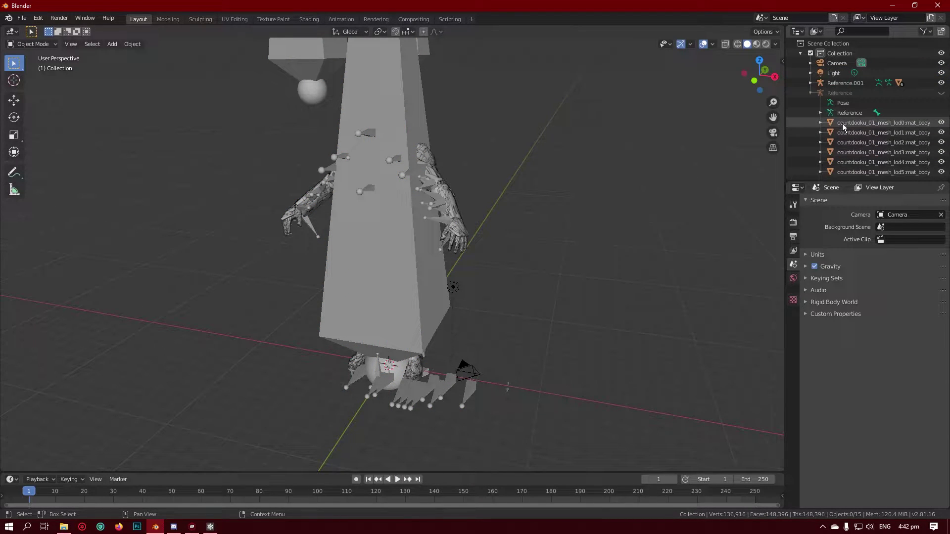
Expand Reference.001 and delete mat_body.002 through mat_body, keeping mat_body.001.
{"action": "left_click", "coordinate": [810, 81]}
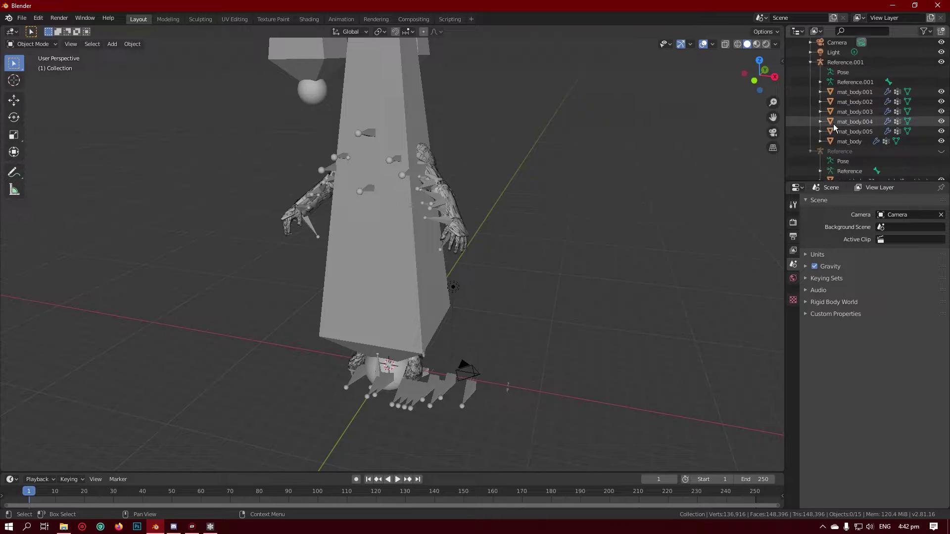
{"action": "scroll", "coordinate": [799, 149], "scroll_direction": "down", "scroll_amount": 2}
{"action": "scroll", "coordinate": [870, 139], "scroll_direction": "up", "scroll_amount": 3}
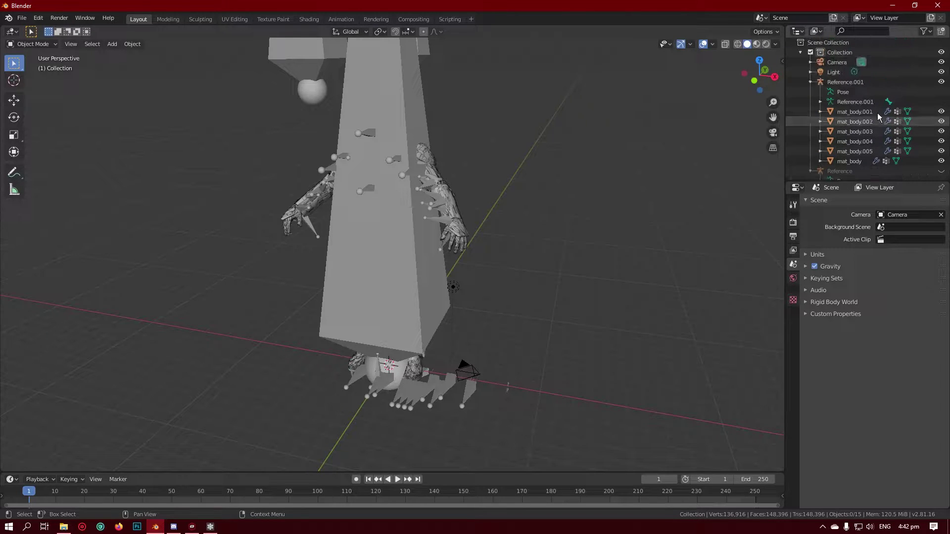
{"action": "left_click", "coordinate": [875, 109]}
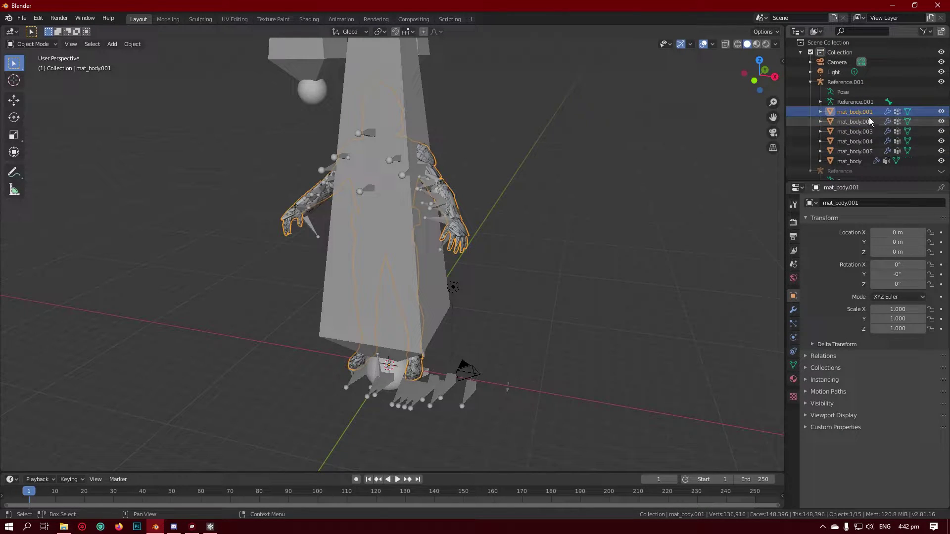
{"action": "left_click", "coordinate": [869, 121]}
{"action": "left_click", "coordinate": [860, 157], "text": "shift"}
{"action": "right_click", "coordinate": [863, 154]}
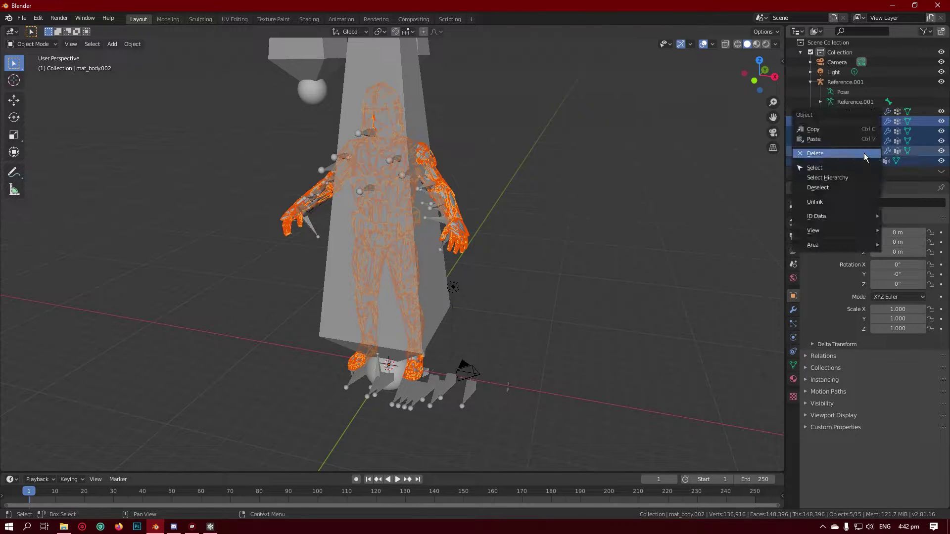
{"action": "left_click", "coordinate": [863, 153]}
{"action": "left_click", "coordinate": [864, 112]}
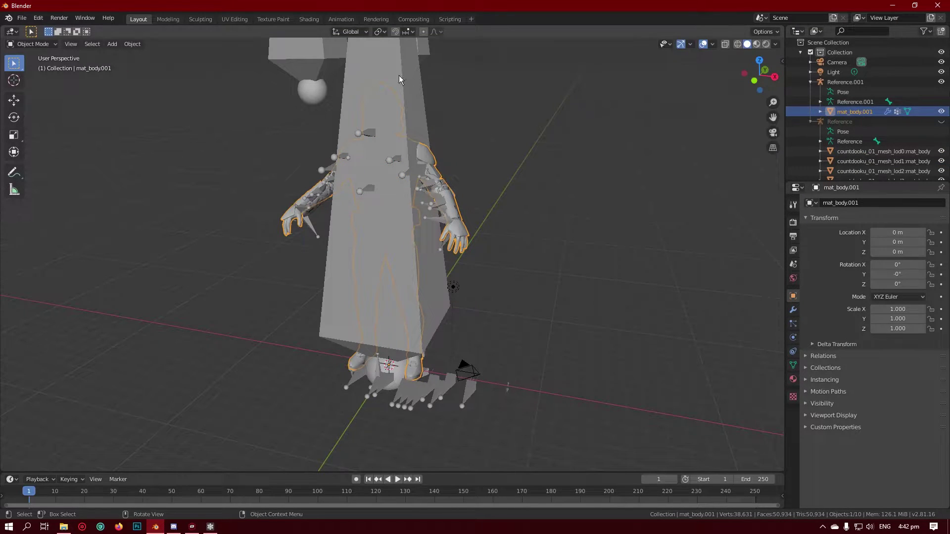
{"action": "scroll", "coordinate": [825, 149], "scroll_direction": "down", "scroll_amount": 3}
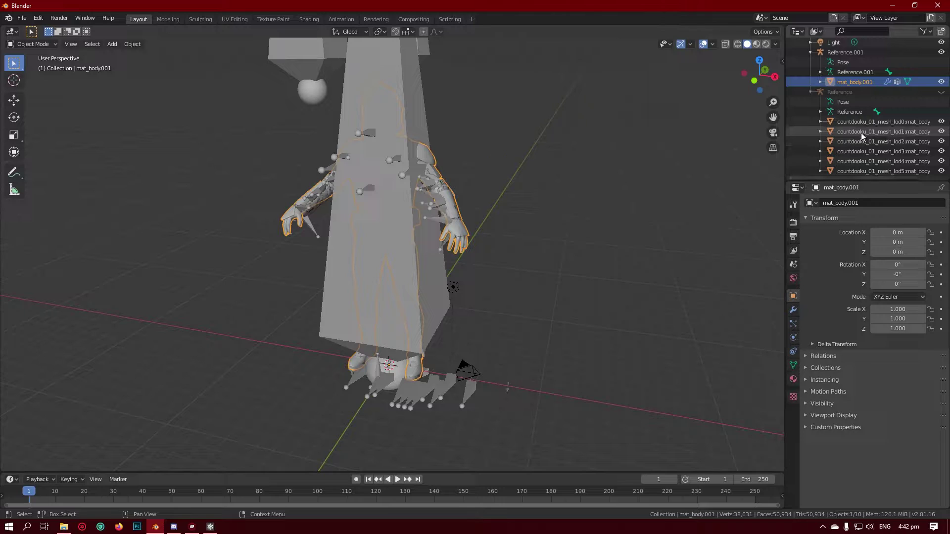
Check the countdooku lod0 mesh name, then select the Reference.001 armature.
{"action": "left_click", "coordinate": [872, 124]}
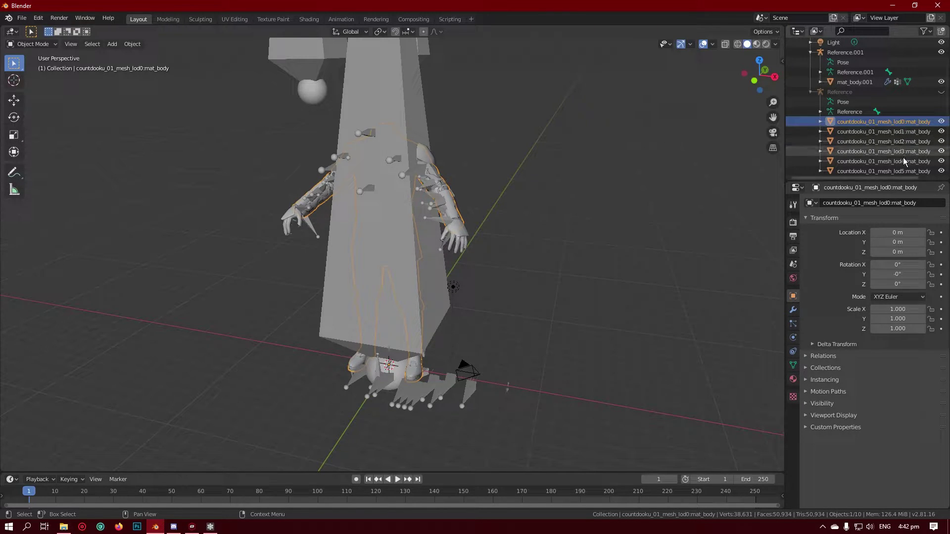
{"action": "double_click", "coordinate": [914, 120]}
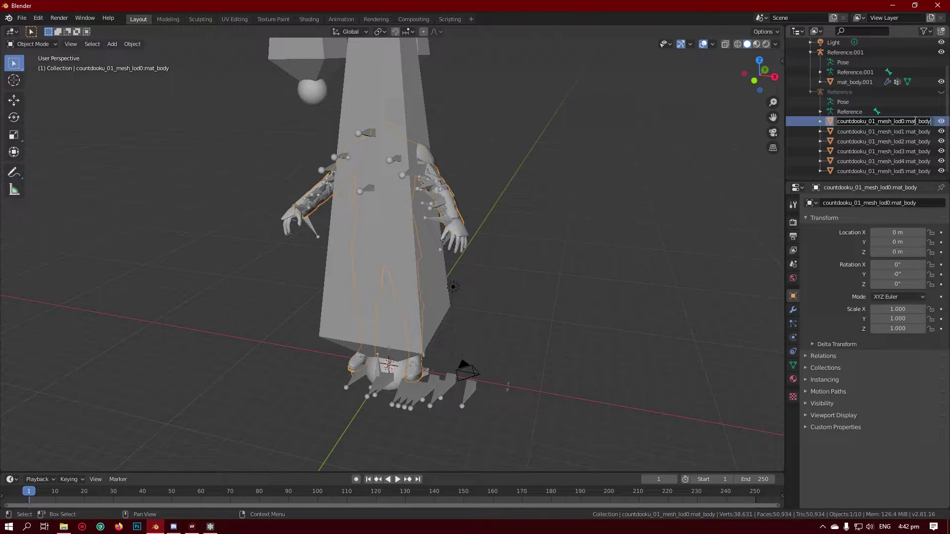
{"action": "key", "text": "Escape"}
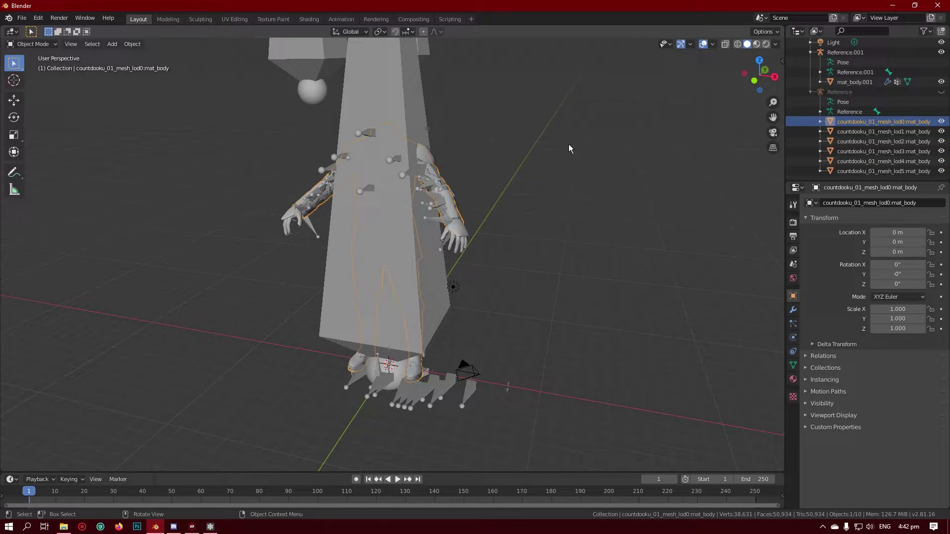
{"action": "middle_click_drag", "start_coordinate": [569, 148], "coordinate": [562, 283]}
{"action": "left_click", "coordinate": [431, 99]}
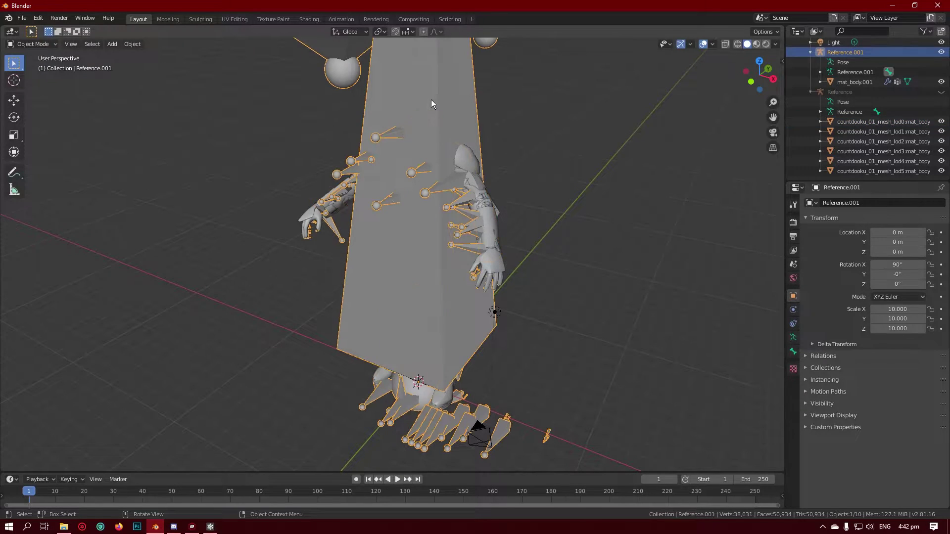
Hide the Reference.001 armature and view the model from the front.
{"action": "key", "text": "h"}
{"action": "middle_click_drag", "start_coordinate": [432, 99], "coordinate": [558, 184]}
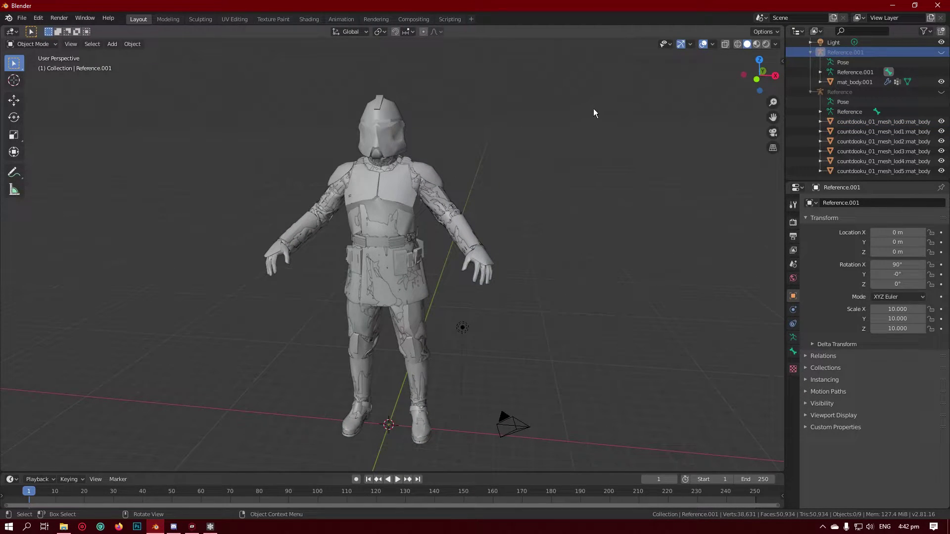
{"action": "left_click", "coordinate": [867, 83]}
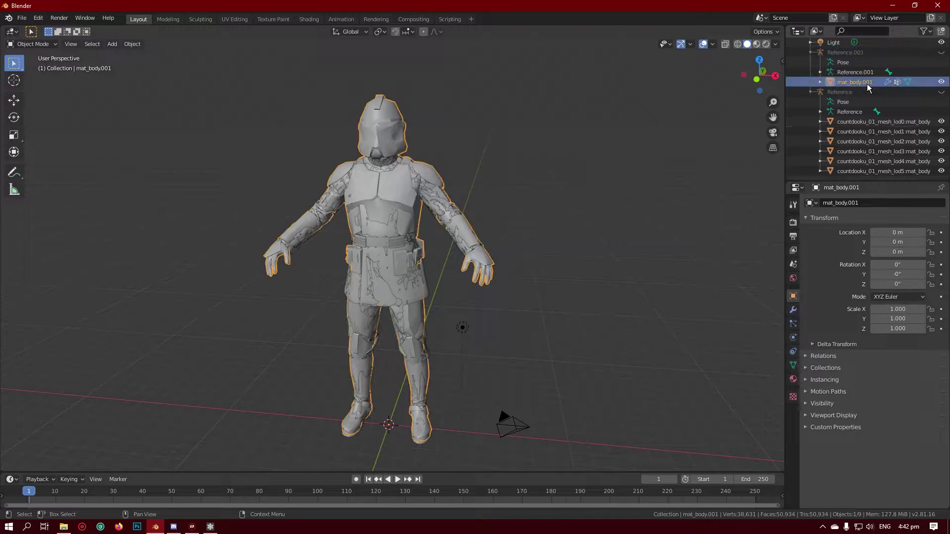
{"action": "middle_click_drag", "start_coordinate": [552, 263], "coordinate": [578, 251]}
Undo to restore the deleted mat_body meshes, then toggle their visibility to compare them.
{"action": "key", "text": "ctrl+z"}
{"action": "key", "text": "ctrl+z"}
{"action": "key", "text": "ctrl+z"}
{"action": "key", "text": "ctrl+z"}
{"action": "key", "text": "ctrl+z"}
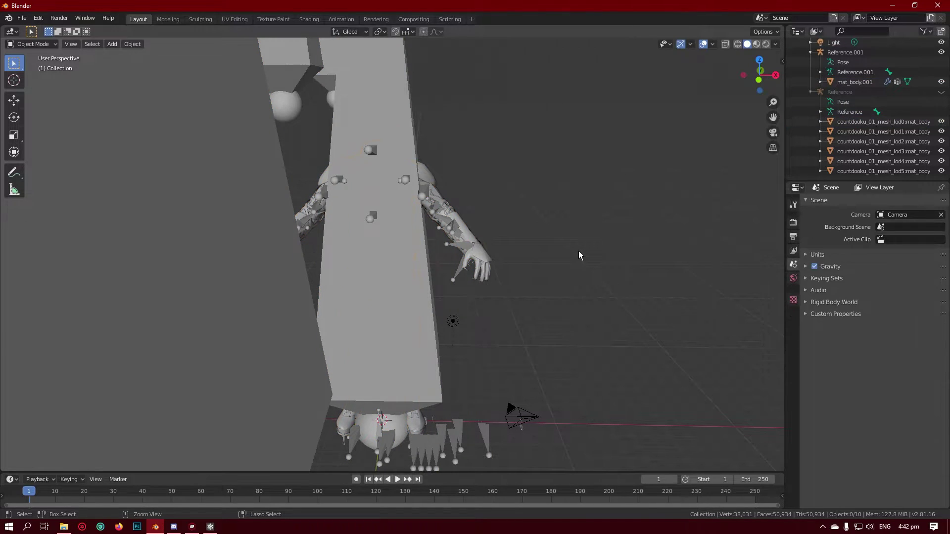
{"action": "key", "text": "ctrl+z"}
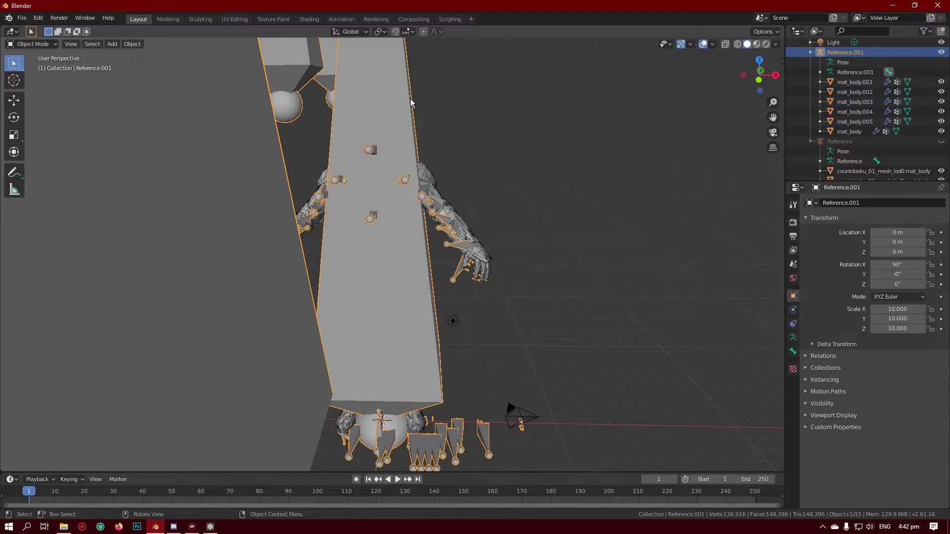
{"action": "key", "text": "ctrl+z"}
{"action": "left_click", "coordinate": [941, 91]}
{"action": "left_click", "coordinate": [941, 101]}
{"action": "left_click", "coordinate": [941, 111]}
{"action": "left_click", "coordinate": [942, 131]}
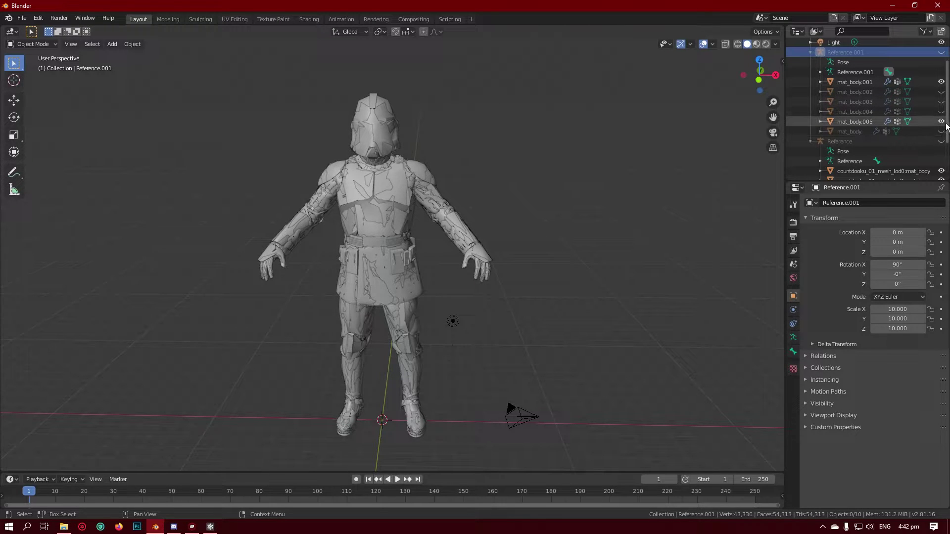
{"action": "left_click", "coordinate": [941, 121]}
{"action": "left_click", "coordinate": [941, 81]}
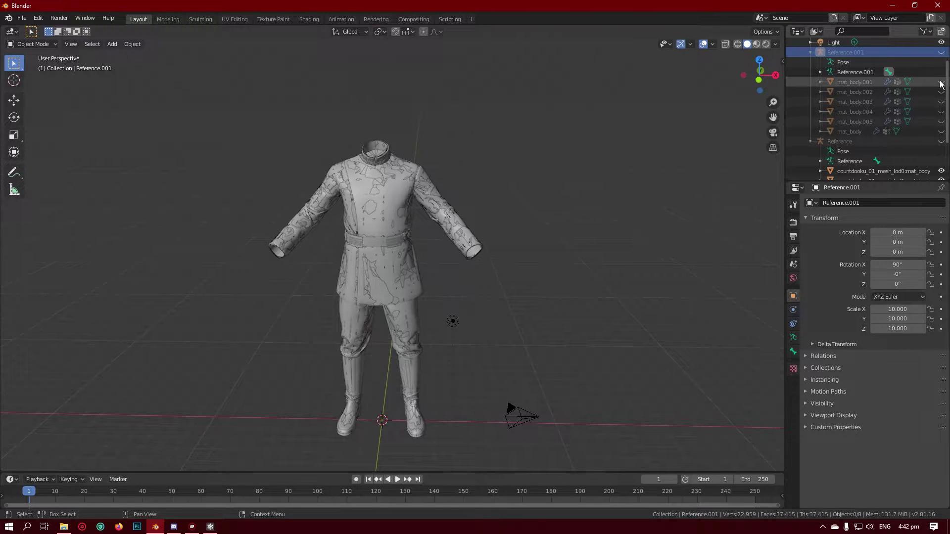
{"action": "left_click", "coordinate": [941, 131]}
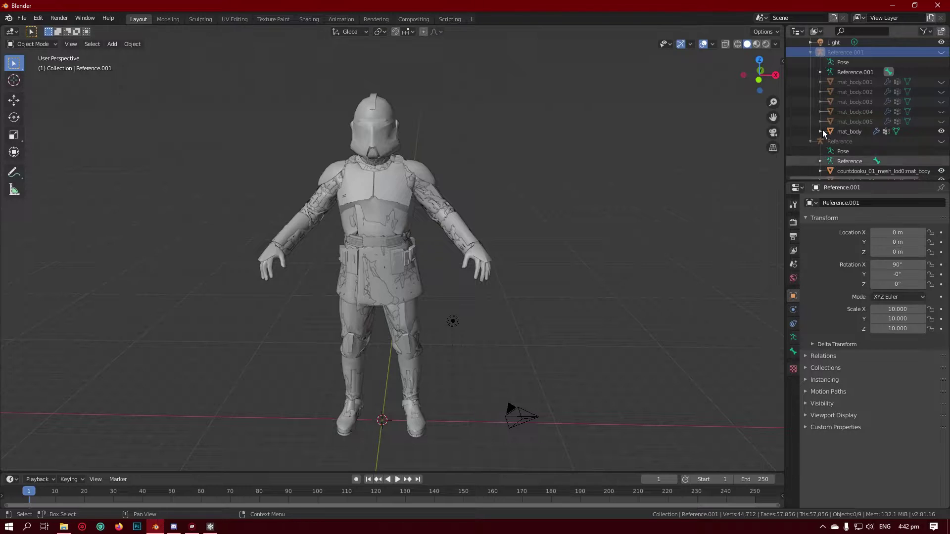
Delete mat_body.001–.005 and select all countdooku LOD meshes for removal.
{"action": "left_click", "coordinate": [853, 81]}
{"action": "left_click", "coordinate": [856, 121], "text": "shift"}
{"action": "right_click", "coordinate": [856, 122]}
{"action": "left_click", "coordinate": [857, 123]}
{"action": "mouse_move", "coordinate": [483, 191]}
{"action": "middle_mouse_down"}
{"action": "mouse_move", "coordinate": [483, 202]}
{"action": "mouse_move", "coordinate": [549, 242]}
{"action": "middle_mouse_up"}
{"action": "left_click", "coordinate": [912, 122]}
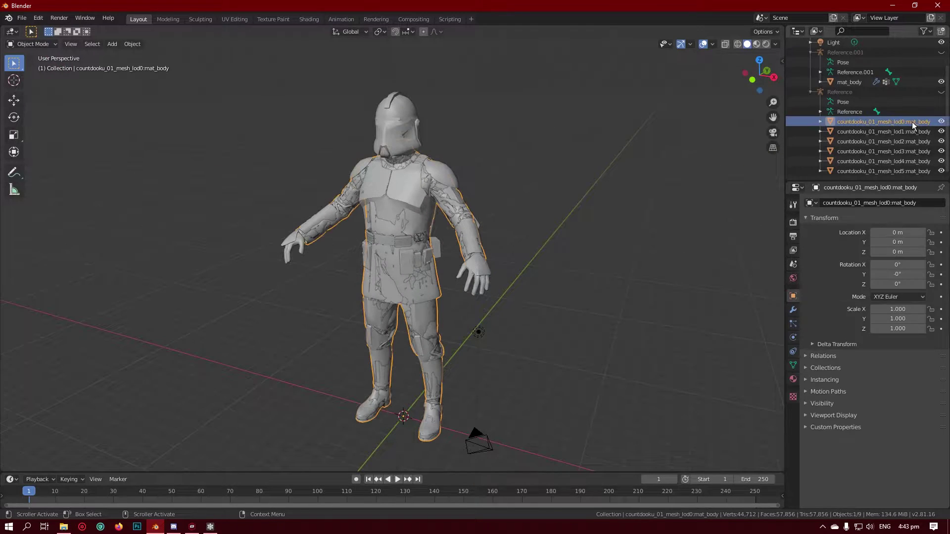
{"action": "left_click", "coordinate": [889, 171], "text": "shift"}
{"action": "right_click", "coordinate": [889, 171]}
Delete the countdooku LOD meshes and clear mat_body's parent from Reference.001.
{"action": "left_click", "coordinate": [889, 172]}
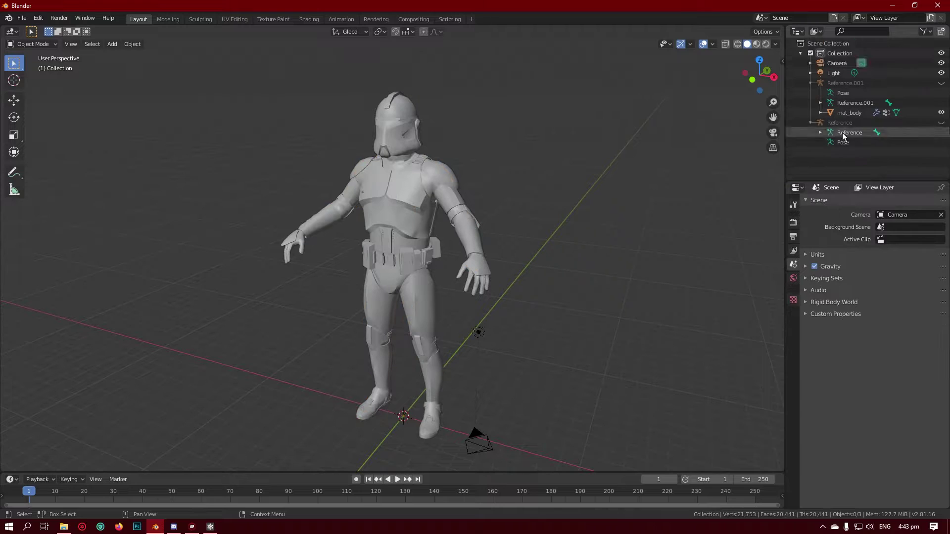
{"action": "middle_click_drag", "start_coordinate": [422, 198], "coordinate": [518, 300]}
{"action": "left_click", "coordinate": [847, 113]}
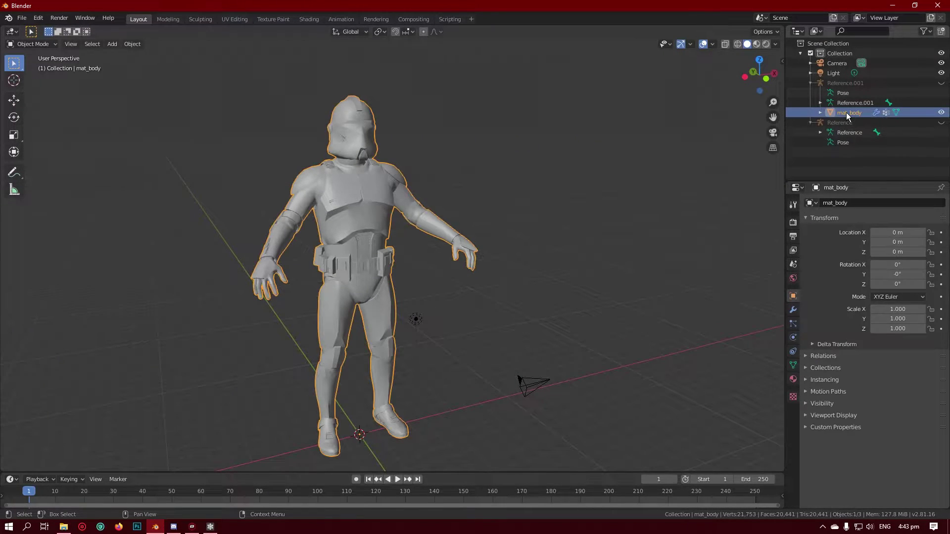
{"action": "middle_click_drag", "start_coordinate": [562, 189], "coordinate": [497, 180]}
{"action": "right_click", "coordinate": [478, 167]}
{"action": "mouse_move", "coordinate": [478, 166]}
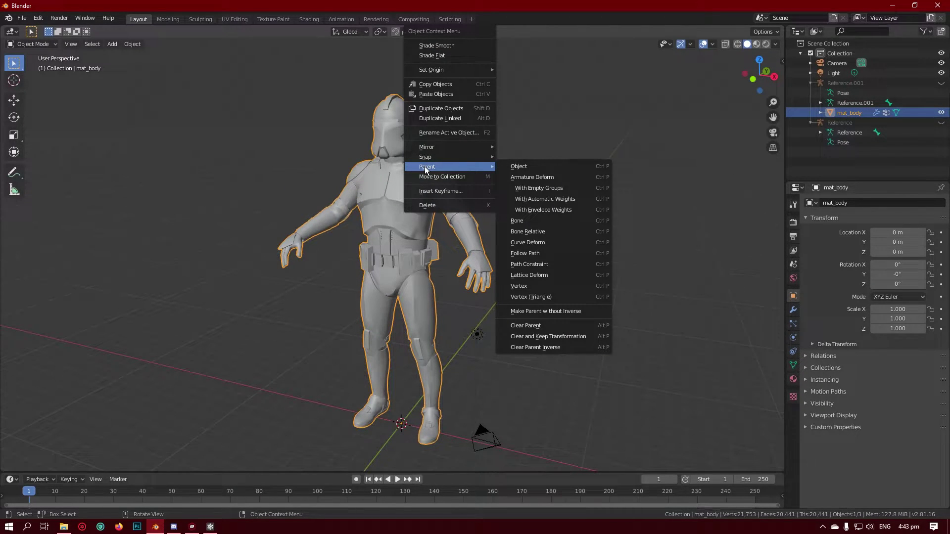
{"action": "left_click", "coordinate": [563, 328]}
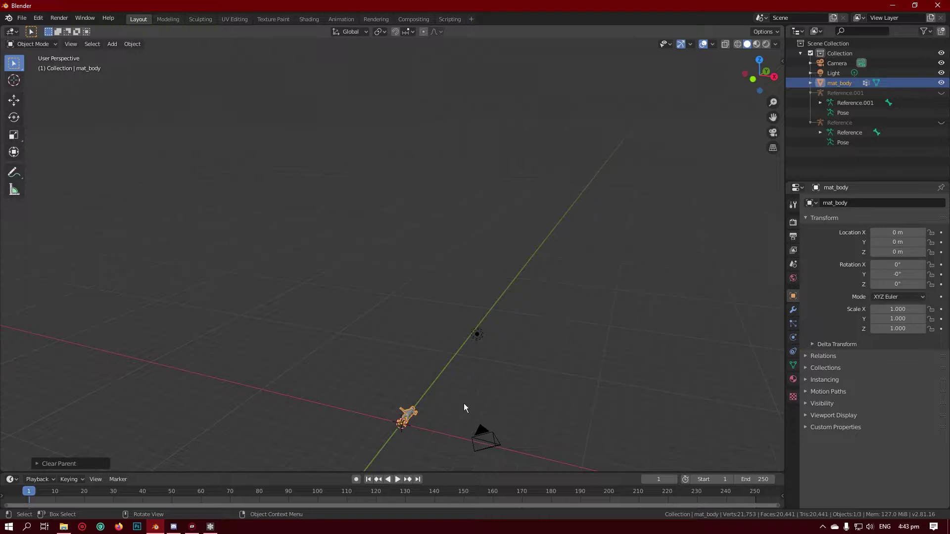
{"action": "middle_click_drag", "start_coordinate": [481, 372], "coordinate": [499, 381]}
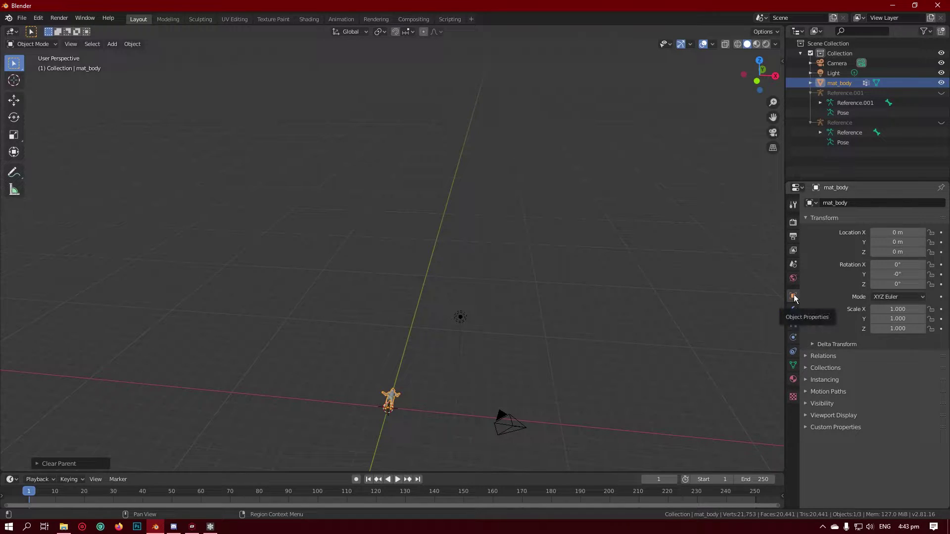
Set mat_body's X rotation to 90°.
{"action": "left_click", "coordinate": [891, 267]}
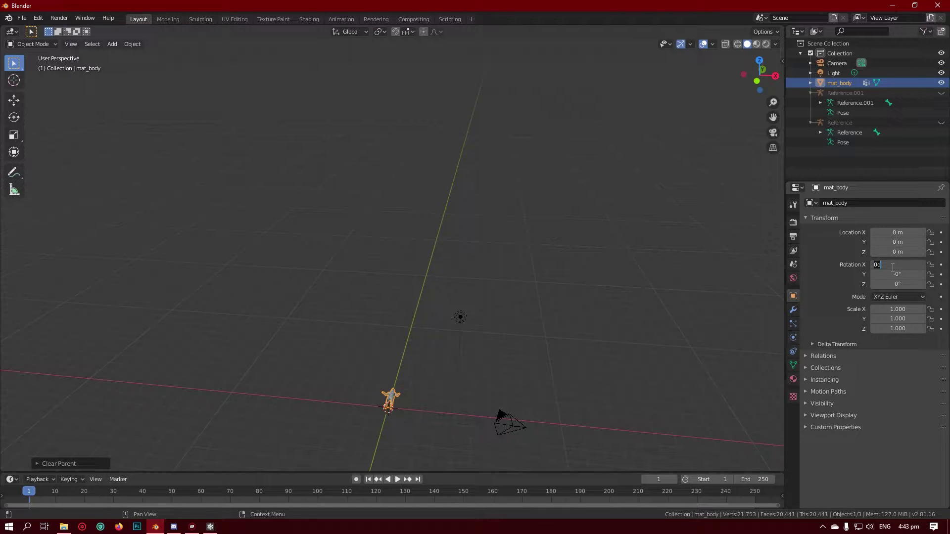
{"action": "type", "text": "90"}
{"action": "key", "text": "Return"}
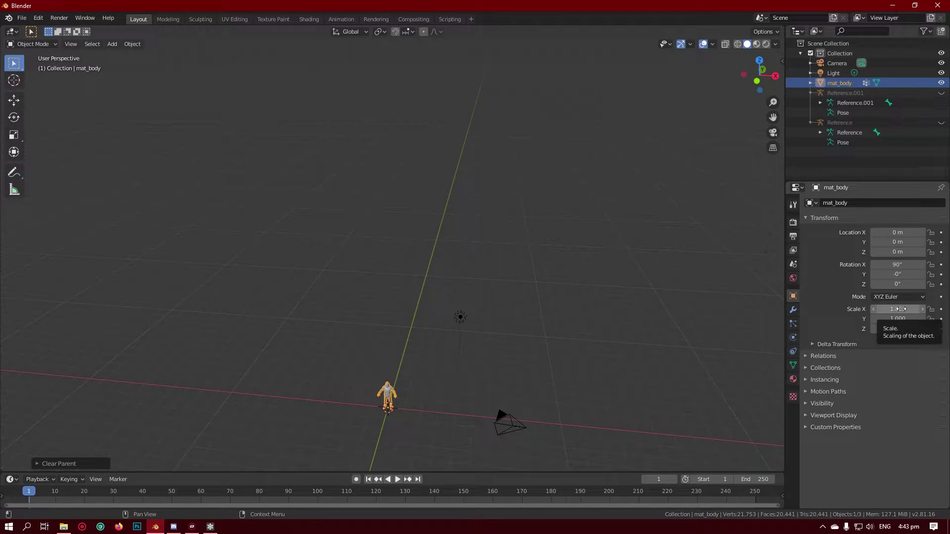
Scale mat_body to 10 on X, Y and Z, correcting a mistyped Y of 100.
{"action": "left_click", "coordinate": [900, 309]}
{"action": "type", "text": "10"}
{"action": "key", "text": "Return"}
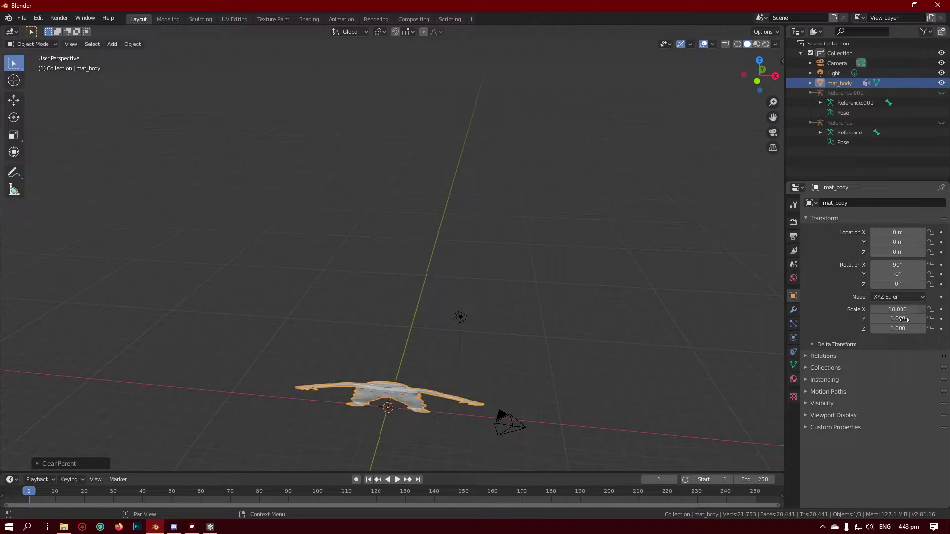
{"action": "left_click", "coordinate": [904, 319]}
{"action": "type", "text": "100"}
{"action": "key", "text": "Return"}
{"action": "left_click", "coordinate": [903, 329]}
{"action": "type", "text": "10"}
{"action": "key", "text": "Return"}
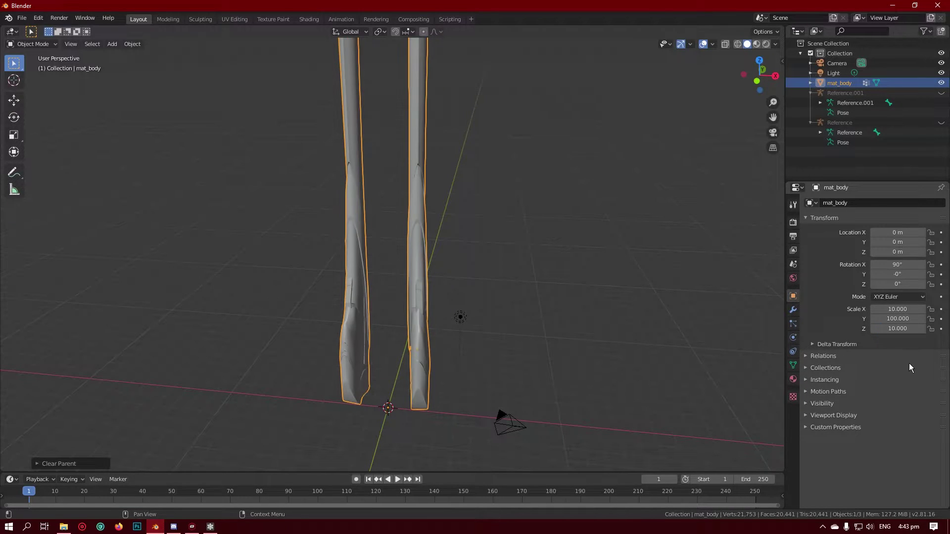
{"action": "left_click", "coordinate": [906, 319]}
{"action": "type", "text": "10"}
{"action": "key", "text": "Return"}
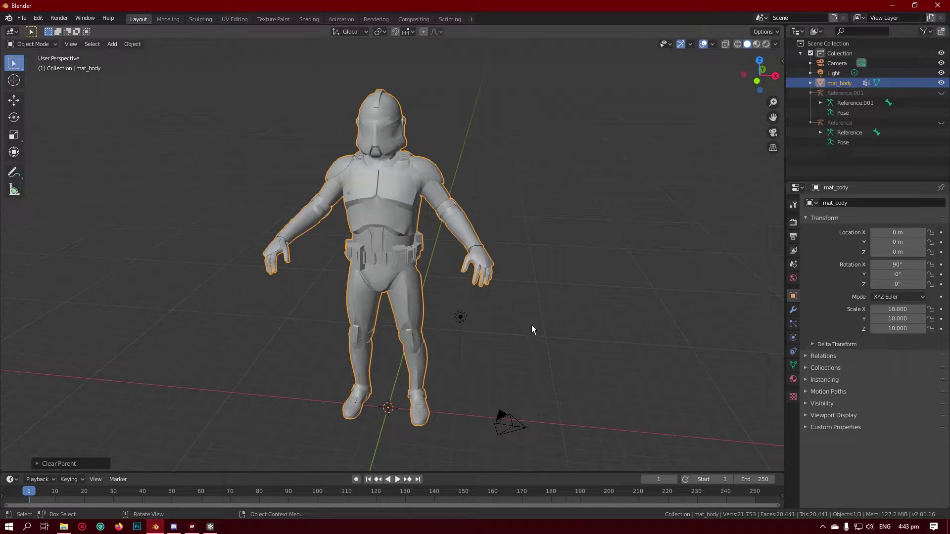
{"action": "middle_click_drag", "start_coordinate": [532, 313], "coordinate": [567, 307]}
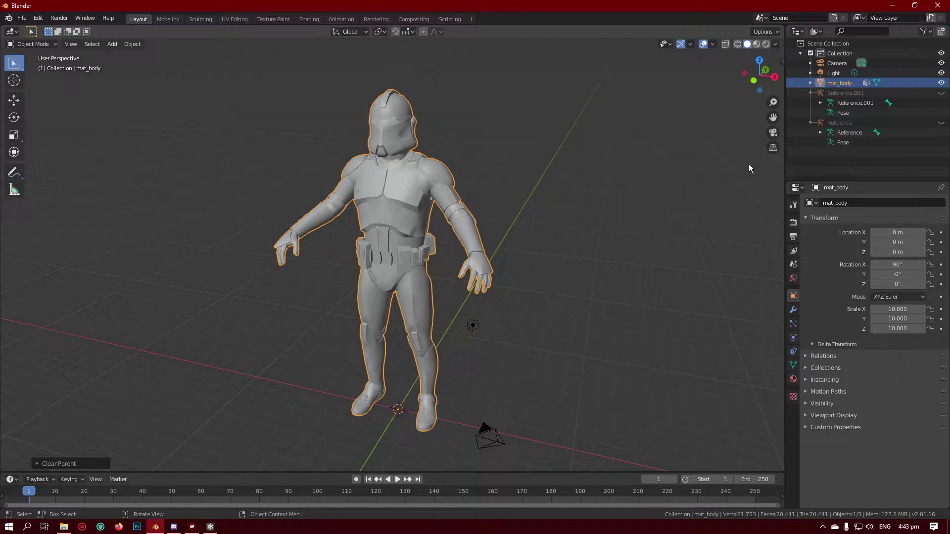
Delete Reference.001, then copy mat_body and paste copies mat_body.001–.005.
{"action": "right_click", "coordinate": [859, 95]}
{"action": "left_click", "coordinate": [857, 95]}
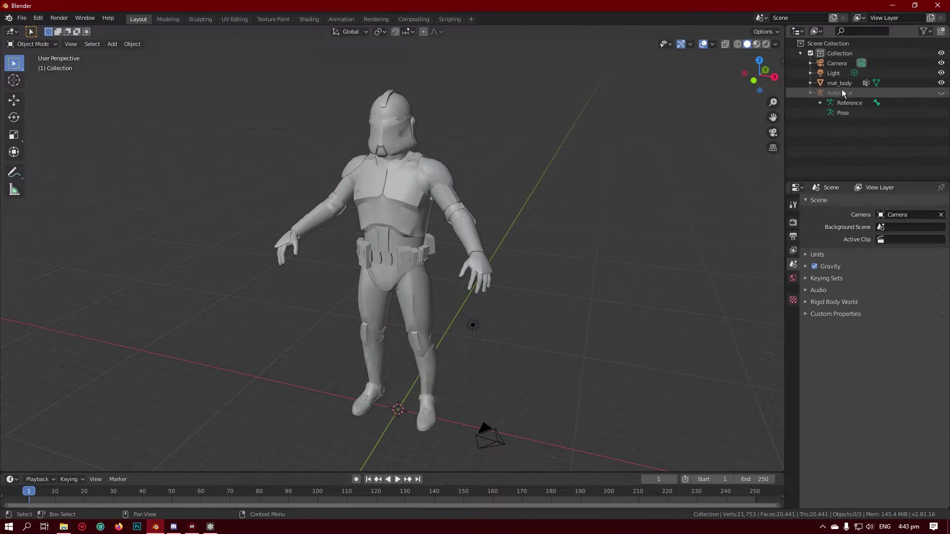
{"action": "left_click", "coordinate": [840, 87]}
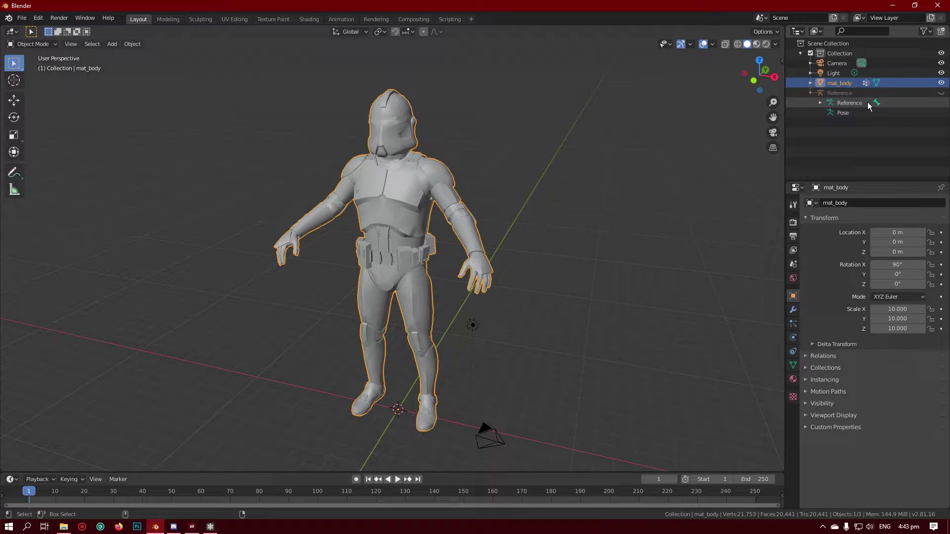
{"action": "key", "text": "ctrl+c"}
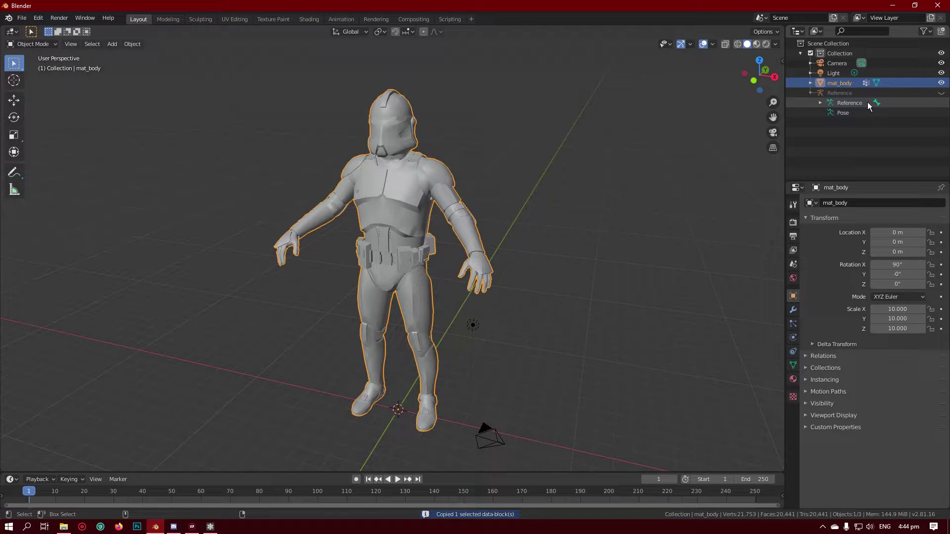
{"action": "key", "text": "ctrl+v"}
{"action": "key", "text": "ctrl+v"}
{"action": "key", "text": "ctrl+v"}
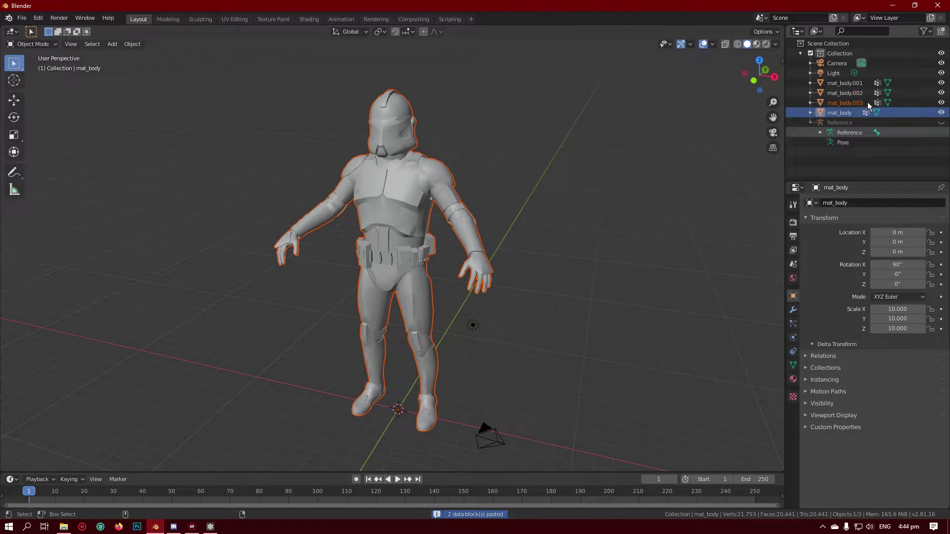
{"action": "key", "text": "ctrl+v"}
{"action": "key", "text": "ctrl+v"}
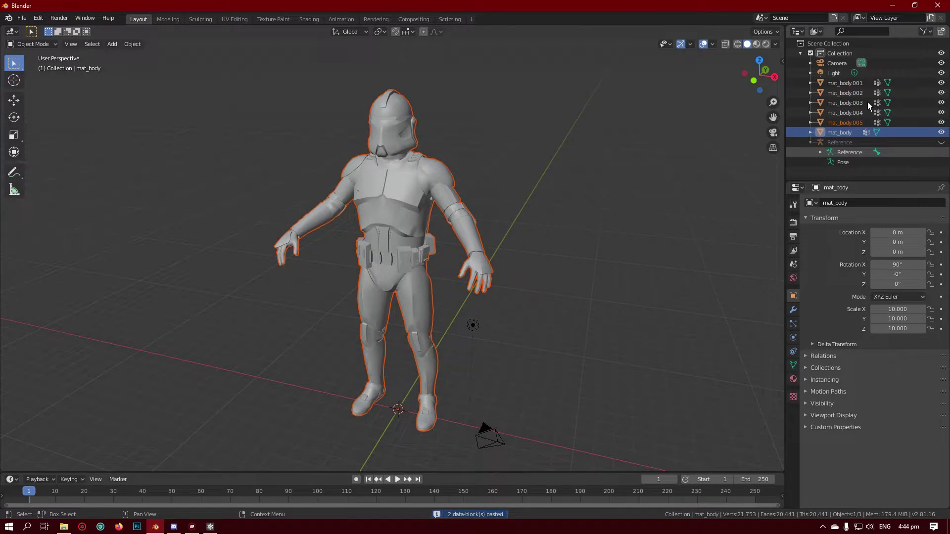
Rename the first two mat_body meshes to countdooku_01_mesh_lod0:mat_body and countdooku_01_mesh_lod1:mat_body.
{"action": "left_click", "coordinate": [848, 133]}
{"action": "double_click", "coordinate": [848, 133]}
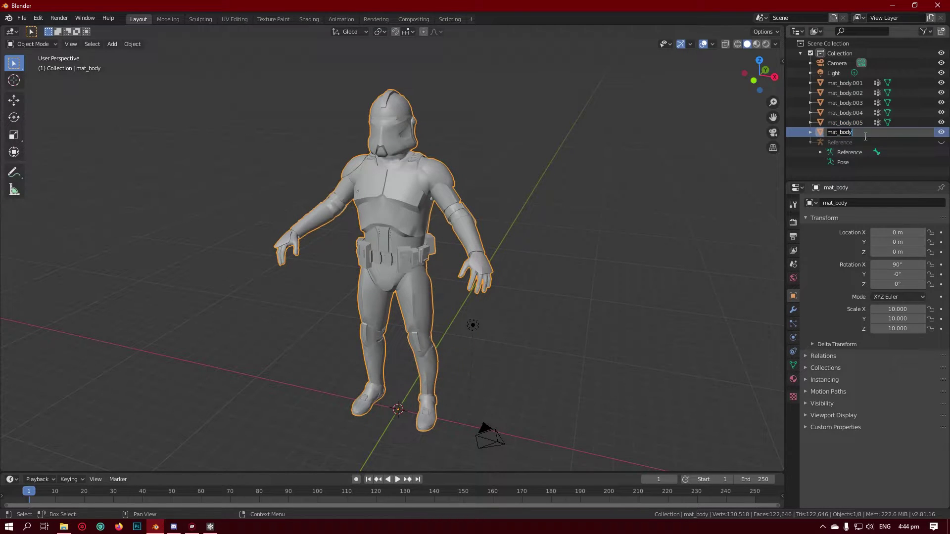
{"action": "key", "text": "ctrl+v"}
{"action": "key", "text": "Return"}
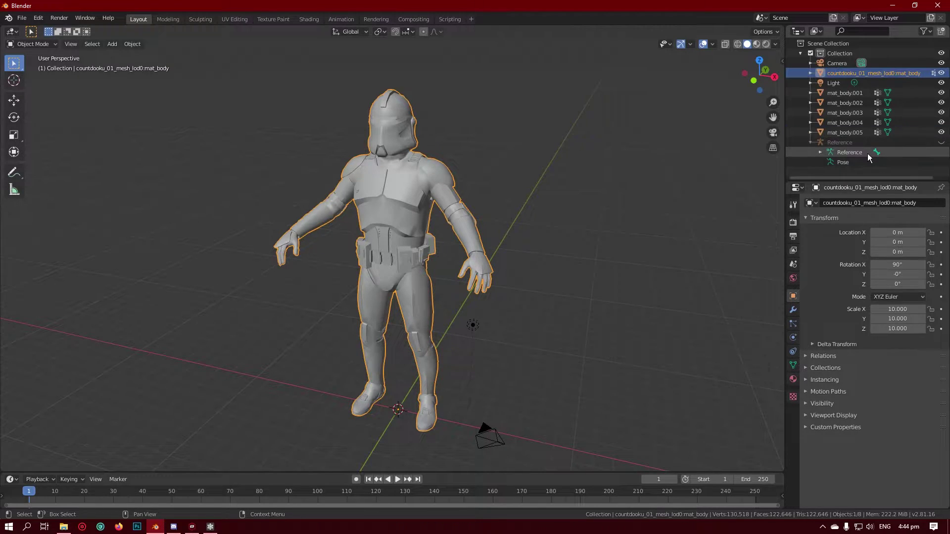
{"action": "left_click", "coordinate": [853, 94]}
{"action": "double_click", "coordinate": [853, 94]}
{"action": "key", "text": "ctrl+v"}
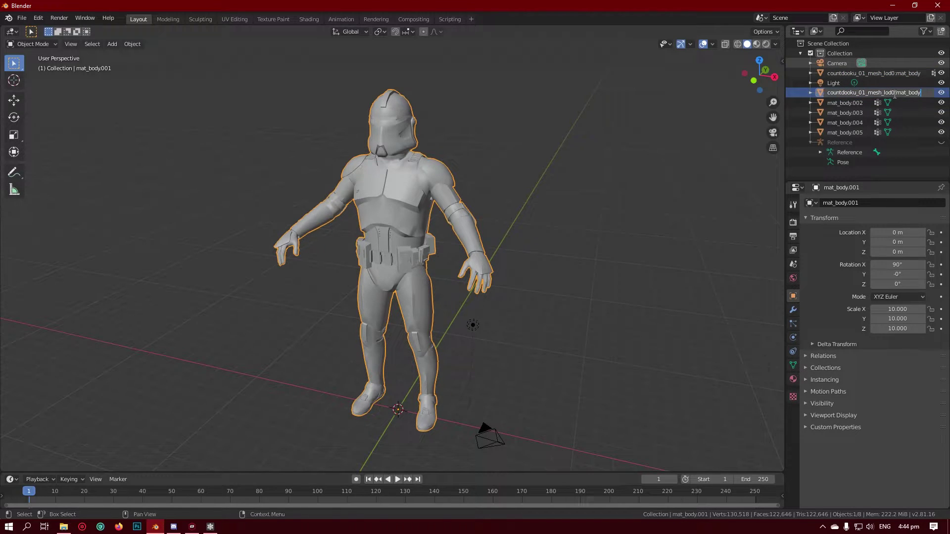
{"action": "left_click", "coordinate": [896, 93]}
{"action": "key", "text": "BackSpace"}
{"action": "type", "text": "1"}
{"action": "key", "text": "Return"}
Rename mat_body.002 to countdooku_01_mesh_lod2:mat_body, correcting a mistyped lod3.
{"action": "left_click", "coordinate": [862, 104]}
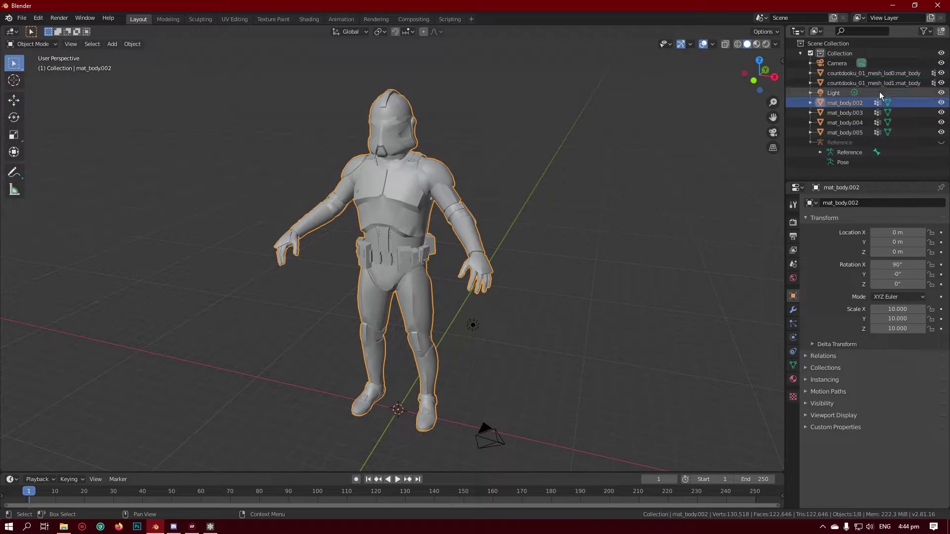
{"action": "key", "text": "F2"}
{"action": "key", "text": "ctrl+v"}
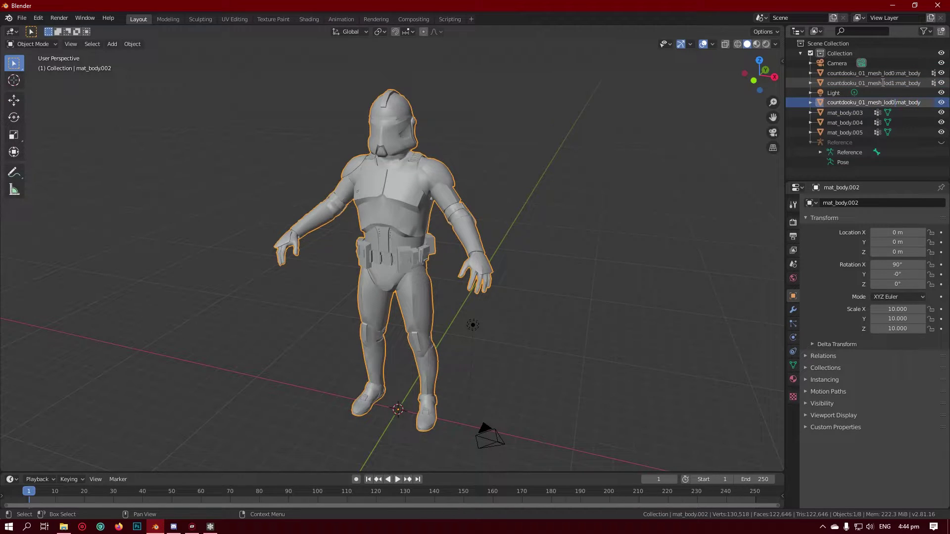
{"action": "key", "text": "BackSpace"}
{"action": "type", "text": "3"}
{"action": "key", "text": "Return"}
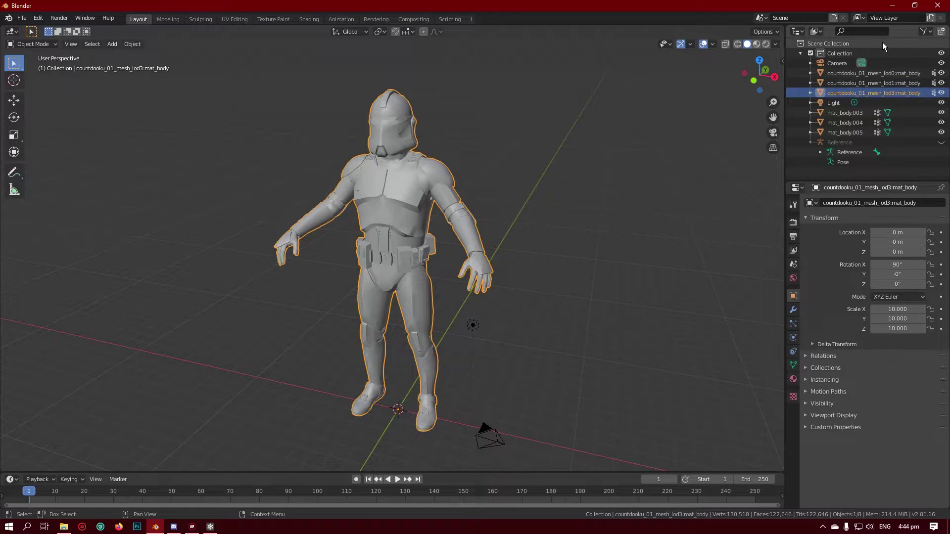
{"action": "key", "text": "F2"}
{"action": "key", "text": "BackSpace"}
{"action": "type", "text": "2"}
{"action": "key", "text": "Return"}
Rename mat_body.003 and mat_body.004 to countdooku_01_mesh_lod3:mat_body and countdooku_01_mesh_lod4:mat_body.
{"action": "left_click", "coordinate": [870, 112]}
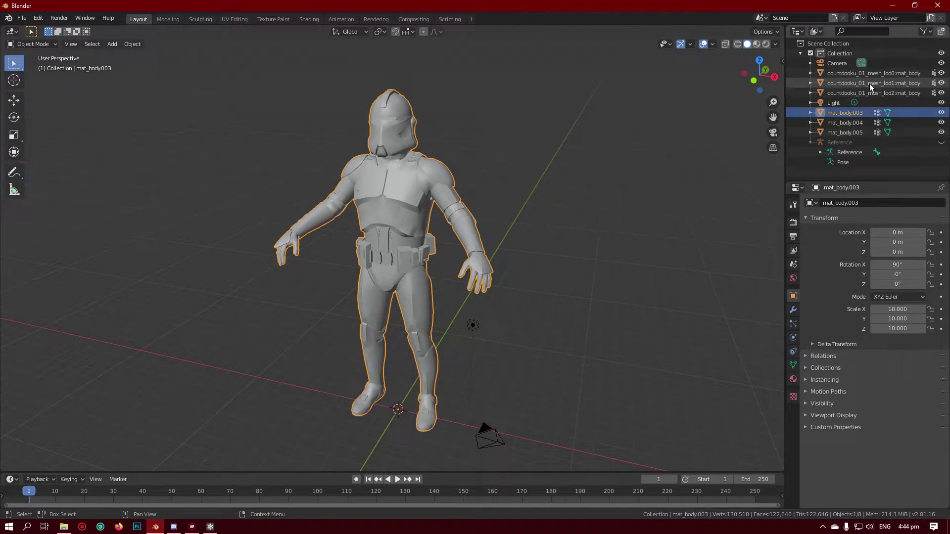
{"action": "key", "text": "F2"}
{"action": "key", "text": "ctrl+v"}
{"action": "key", "text": "BackSpace"}
{"action": "type", "text": "3"}
{"action": "key", "text": "Return"}
{"action": "left_click", "coordinate": [890, 122]}
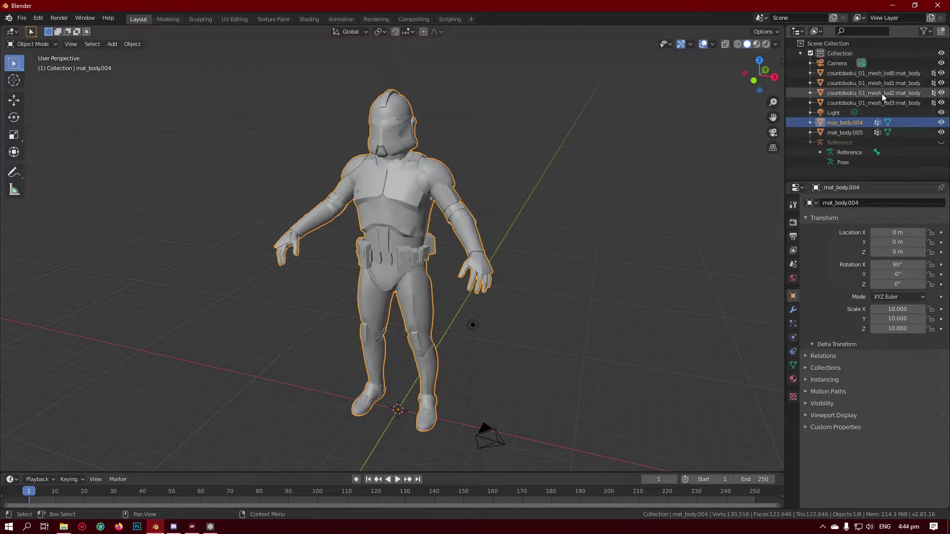
{"action": "key", "text": "F2"}
{"action": "key", "text": "ctrl+v"}
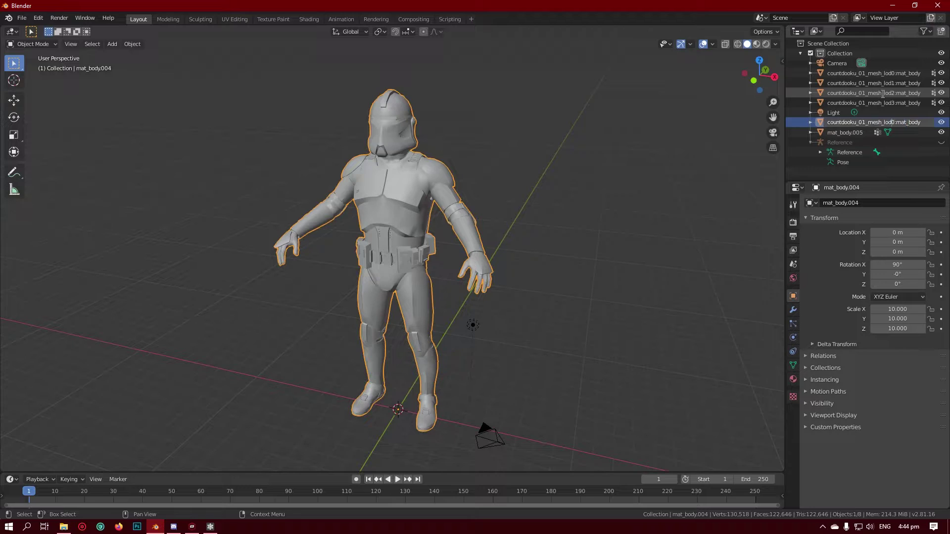
{"action": "key", "text": "BackSpace"}
{"action": "type", "text": "4"}
{"action": "key", "text": "Return"}
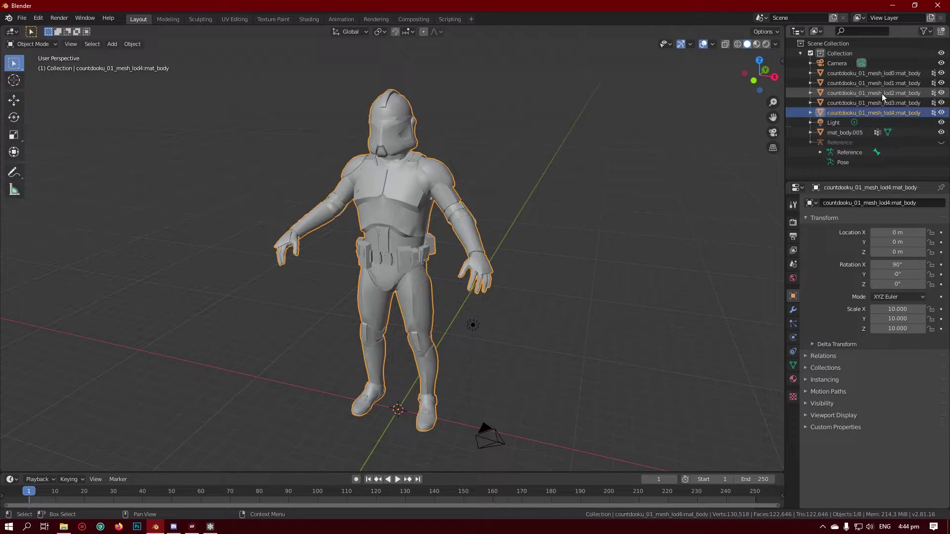
Rename mat_body.005 to countdooku_01_mesh_lod5:mat_body.
{"action": "left_click", "coordinate": [857, 130]}
{"action": "key", "text": "F2"}
{"action": "key", "text": "ctrl+v"}
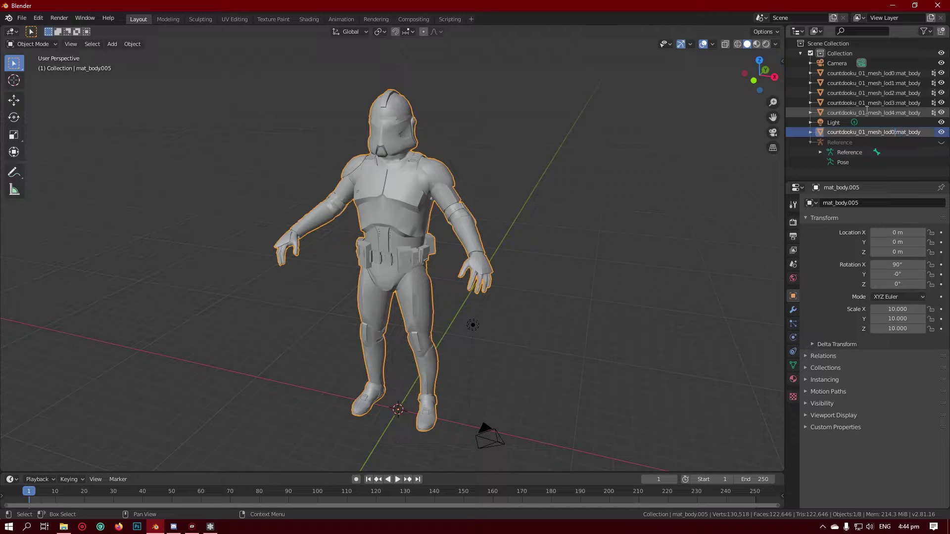
{"action": "key", "text": "BackSpace"}
{"action": "type", "text": "5"}
{"action": "key", "text": "Return"}
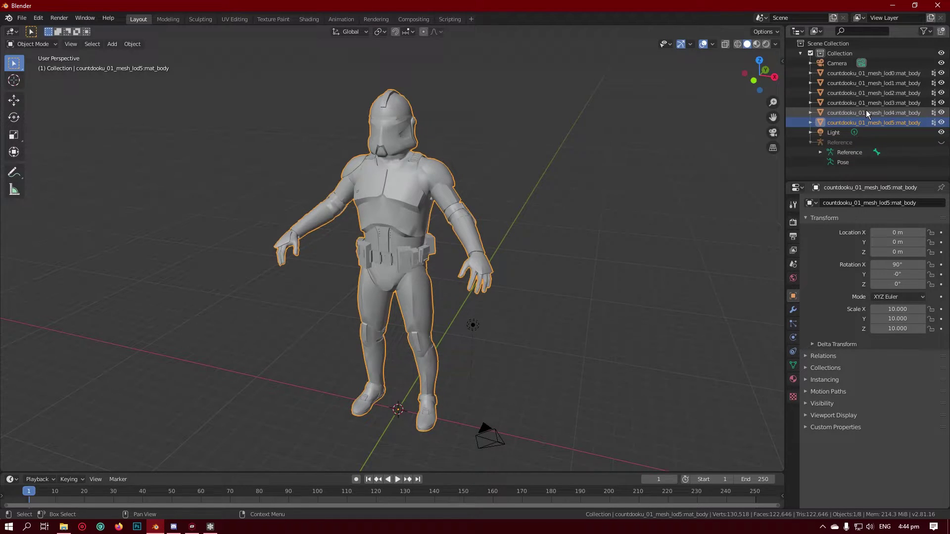
{"action": "left_click", "coordinate": [880, 76]}
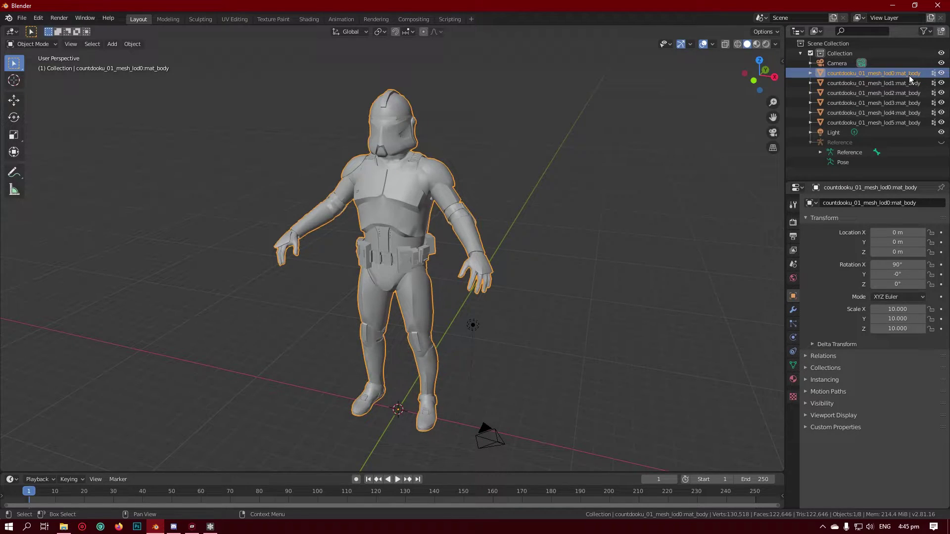
Hide lod0, lod1, lod3, lod4 and lod5, leaving lod2 selected and visible.
{"action": "left_click_drag", "start_coordinate": [941, 72], "coordinate": [942, 85]}
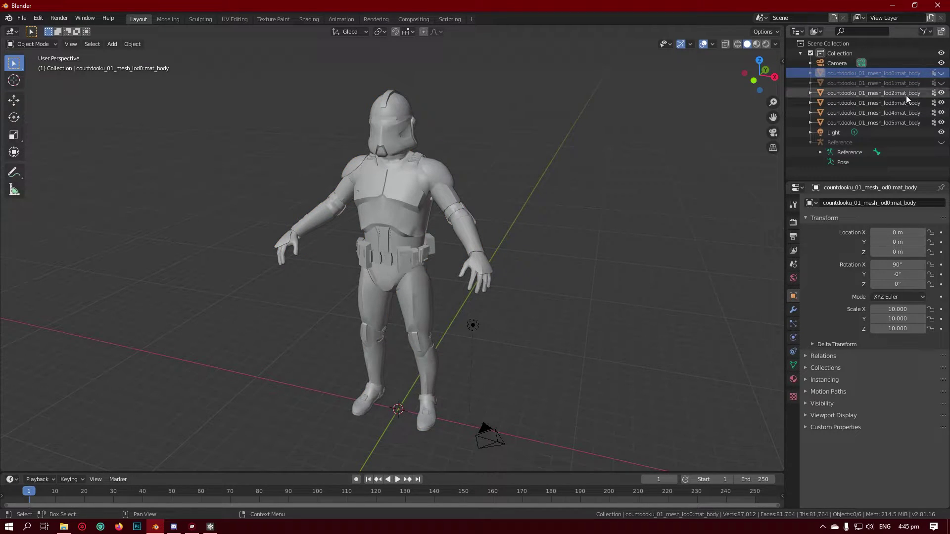
{"action": "left_click", "coordinate": [890, 95]}
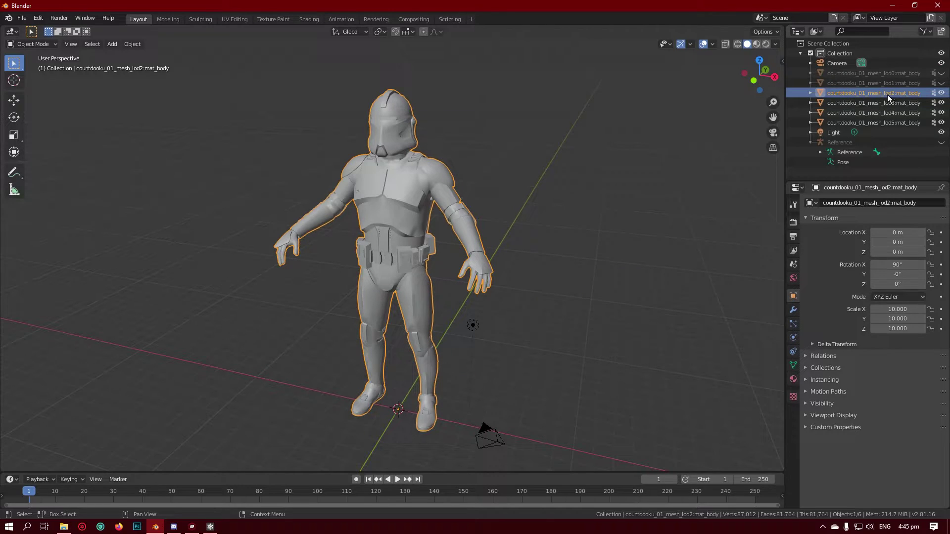
{"action": "left_click", "coordinate": [941, 103]}
{"action": "left_click", "coordinate": [941, 113]}
{"action": "left_click", "coordinate": [941, 123]}
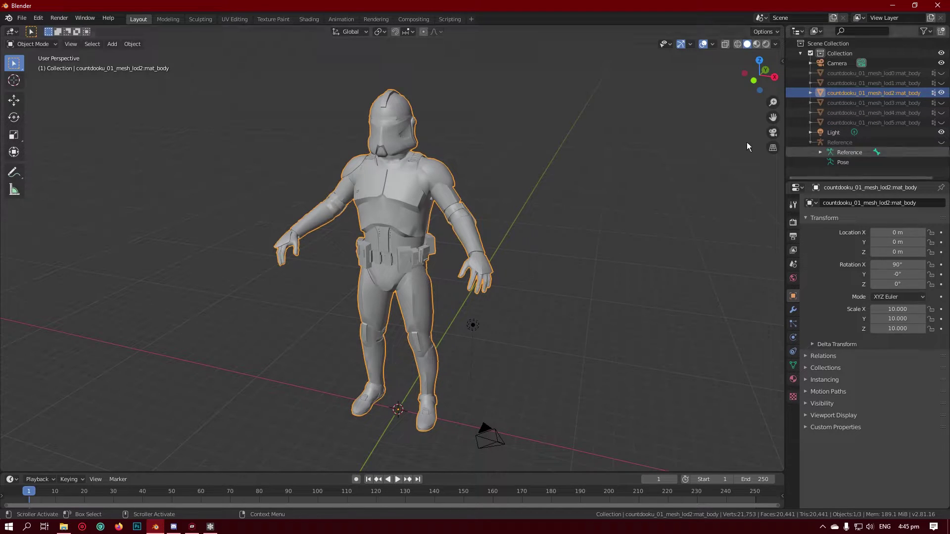
Add a Decimate modifier to the lod2 mesh with ratio 0.5 and apply it.
{"action": "left_click", "coordinate": [830, 94]}
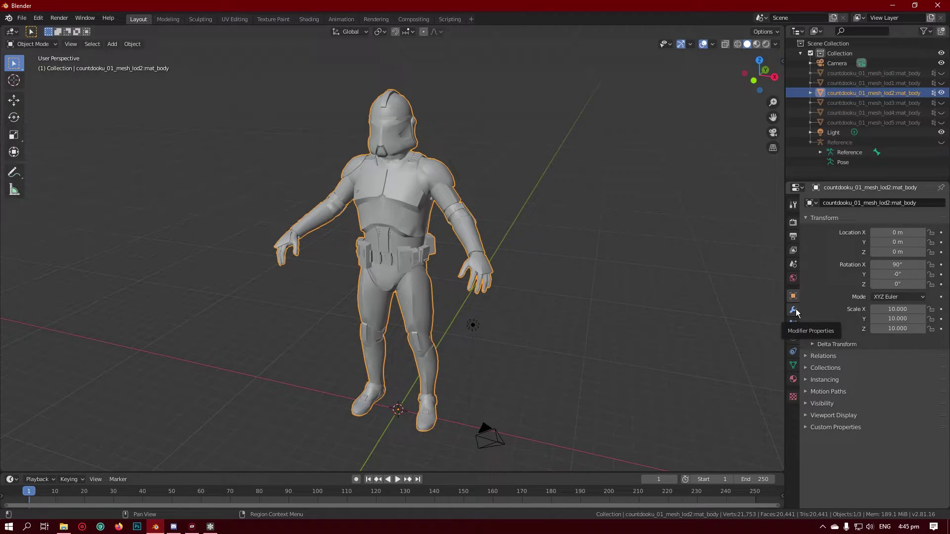
{"action": "left_click", "coordinate": [794, 309]}
{"action": "left_click", "coordinate": [865, 200]}
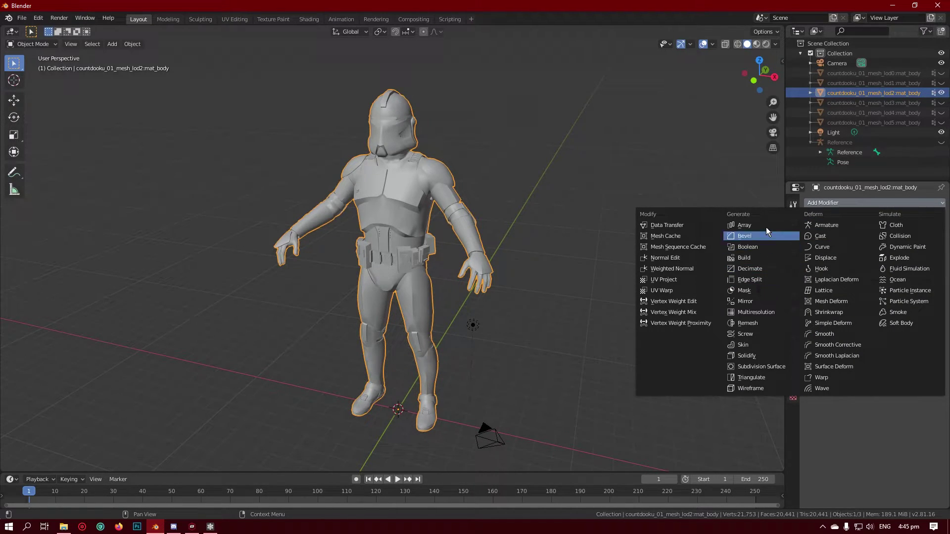
{"action": "left_click", "coordinate": [765, 267]}
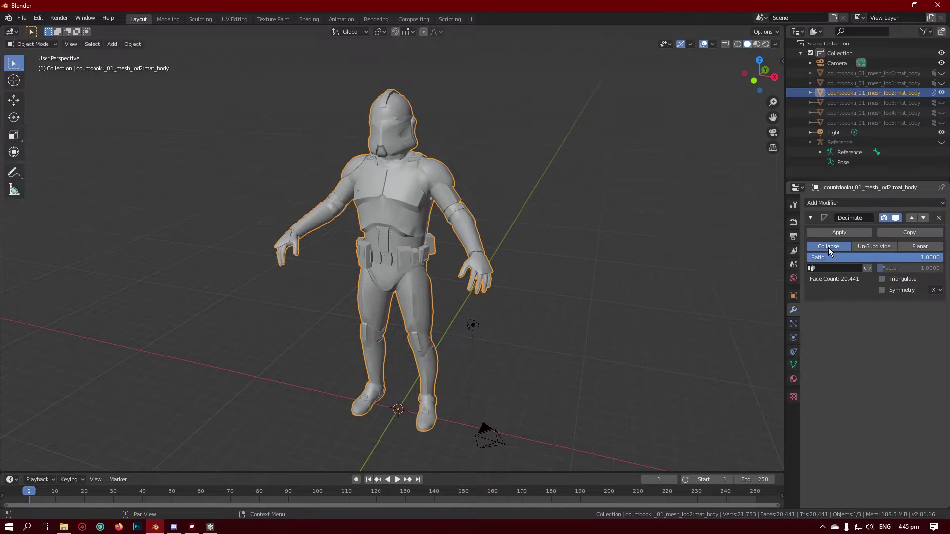
{"action": "left_click", "coordinate": [832, 255]}
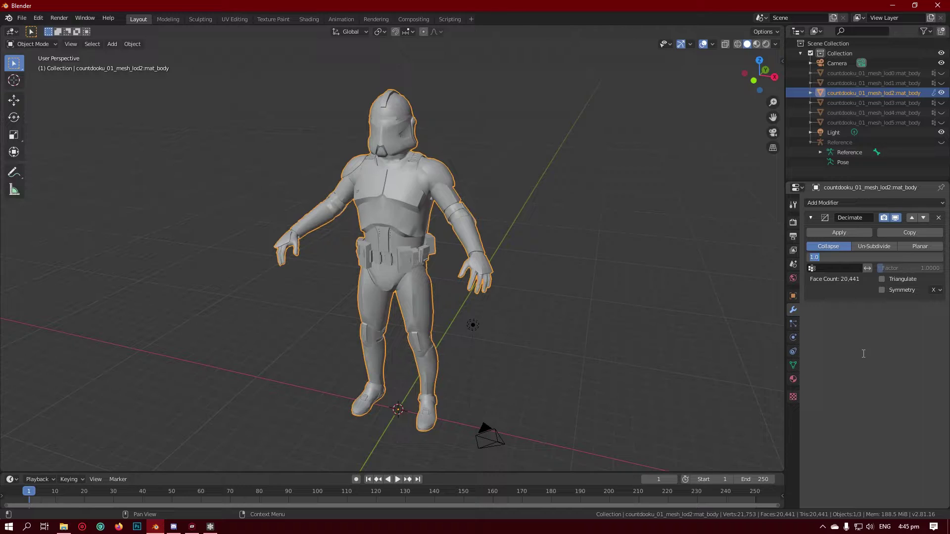
{"action": "type", "text": "0.5"}
{"action": "key", "text": "Return"}
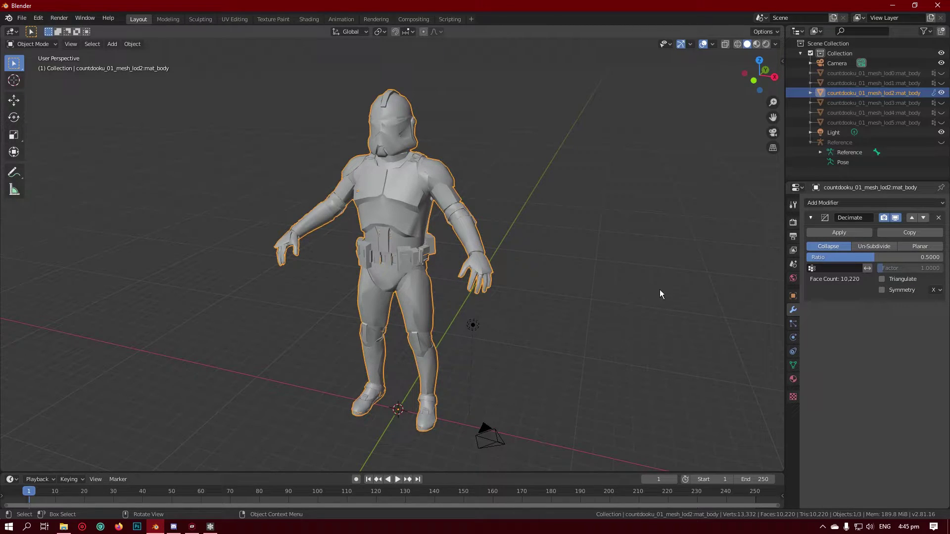
{"action": "left_click", "coordinate": [824, 233]}
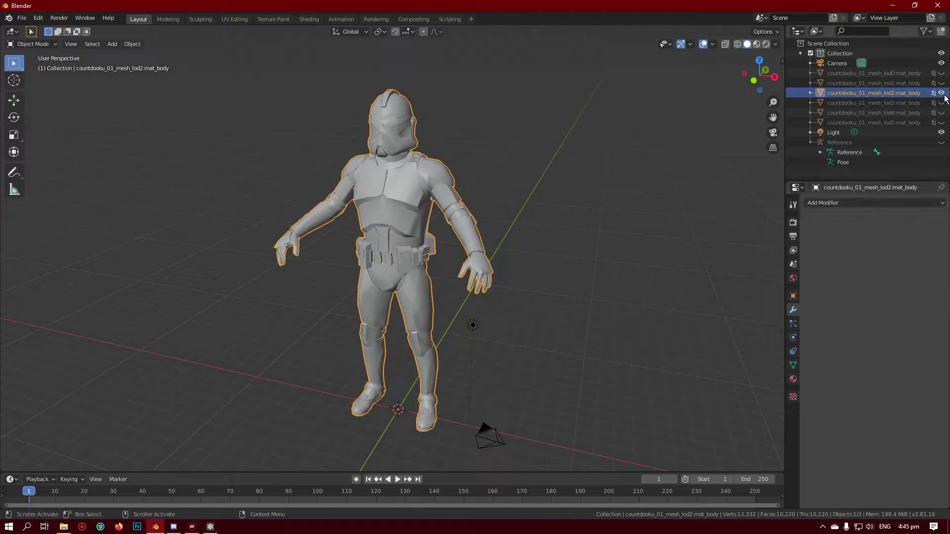
Hide lod2, show lod3, and apply a 0.1 Decimate modifier to lod3.
{"action": "left_click", "coordinate": [941, 93]}
{"action": "left_click", "coordinate": [942, 103]}
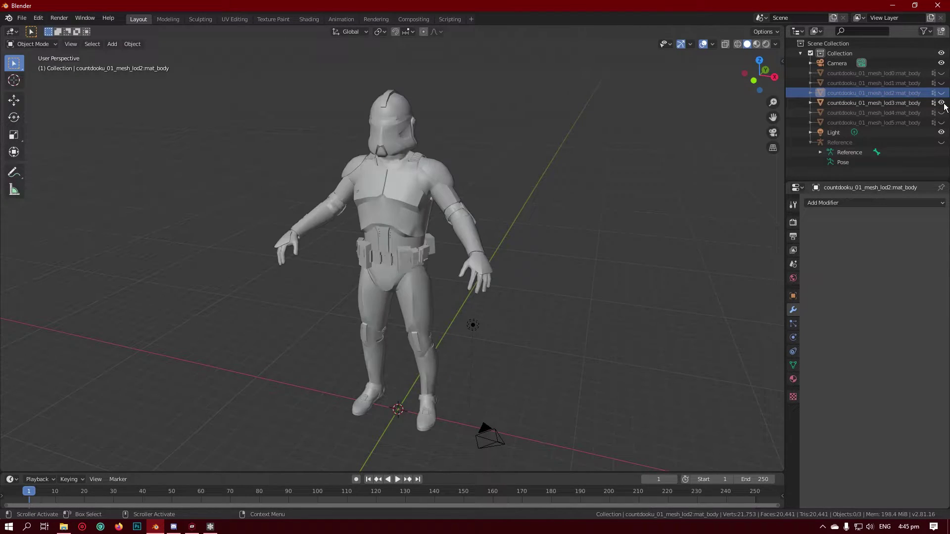
{"action": "left_click", "coordinate": [888, 102]}
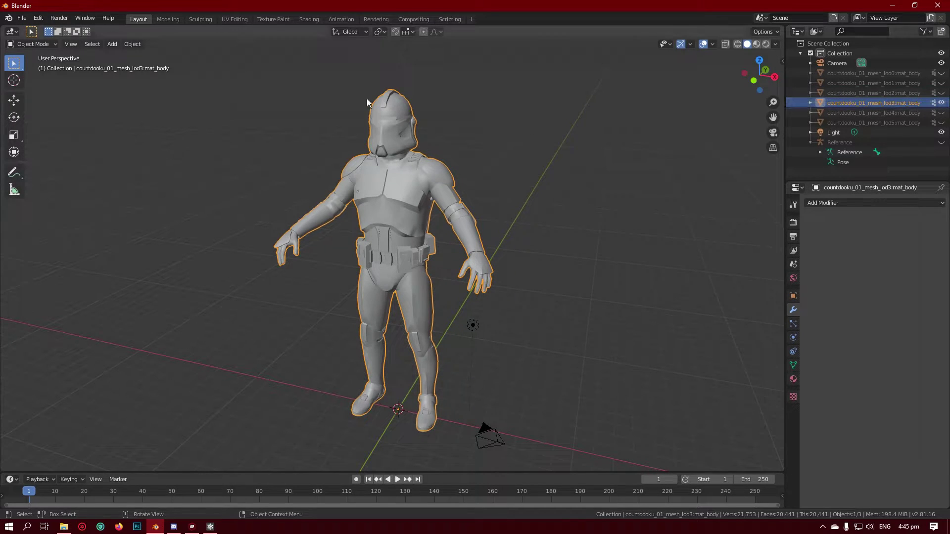
{"action": "left_click", "coordinate": [848, 202]}
{"action": "left_click", "coordinate": [755, 268]}
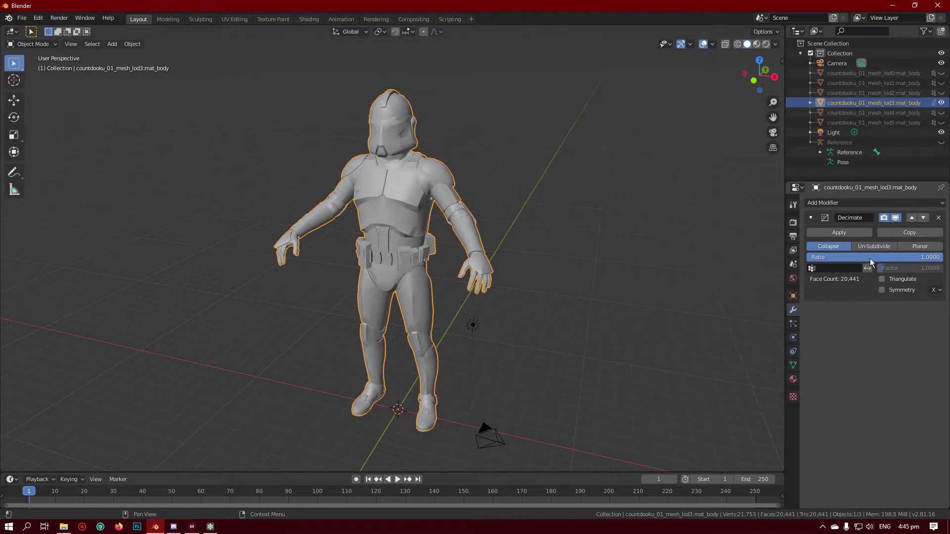
{"action": "left_click", "coordinate": [870, 256]}
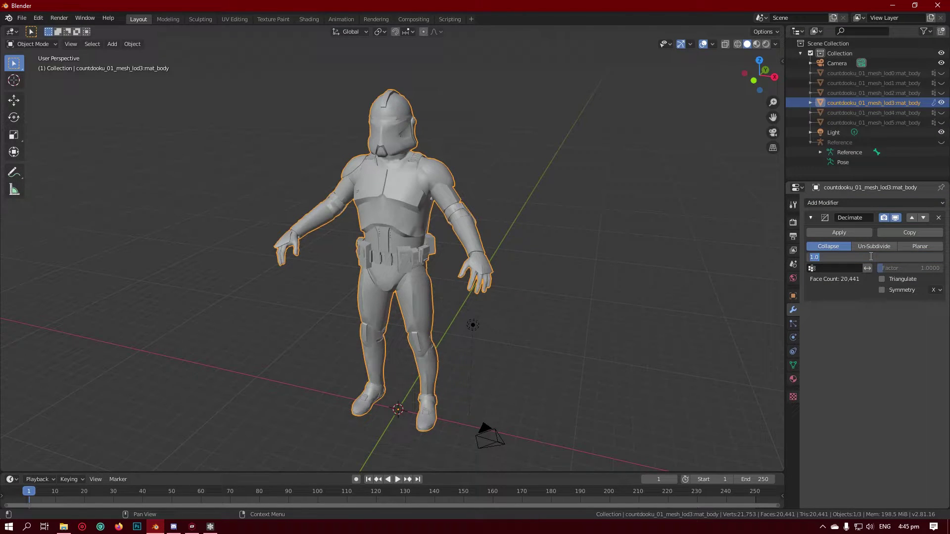
{"action": "type", "text": "0.1"}
{"action": "key", "text": "Return"}
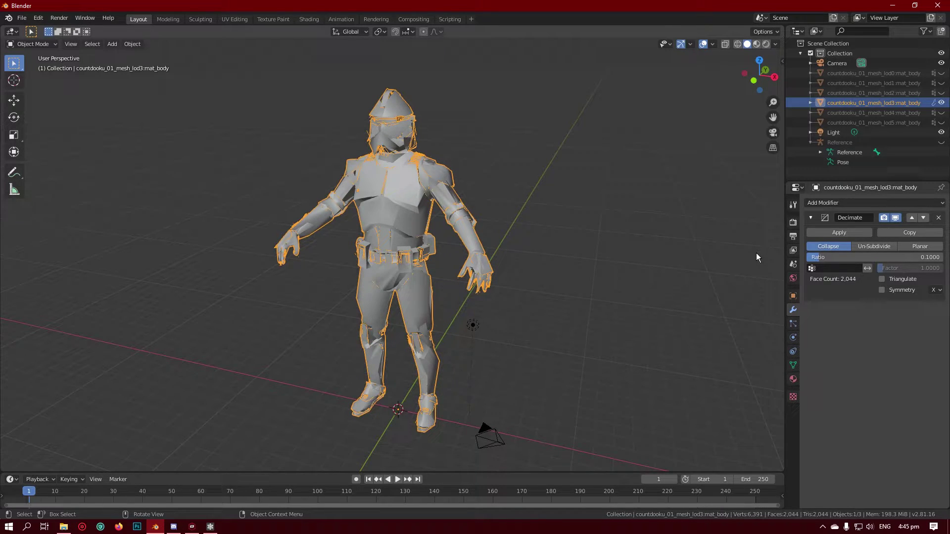
{"action": "left_click", "coordinate": [863, 232]}
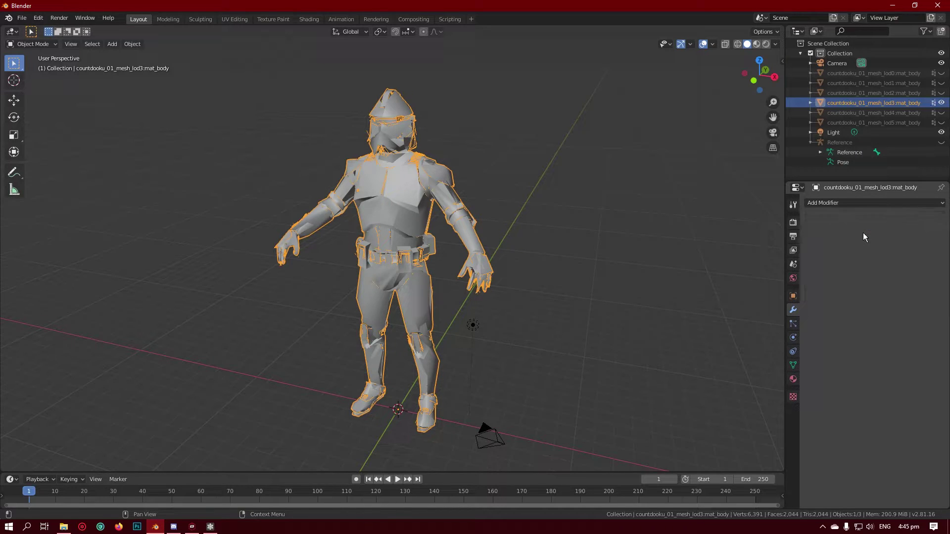
Show lod4, apply a 0.08 Decimate modifier to it, then hide it and show lod5.
{"action": "left_click", "coordinate": [941, 103]}
{"action": "left_click", "coordinate": [941, 112]}
{"action": "left_click", "coordinate": [922, 111]}
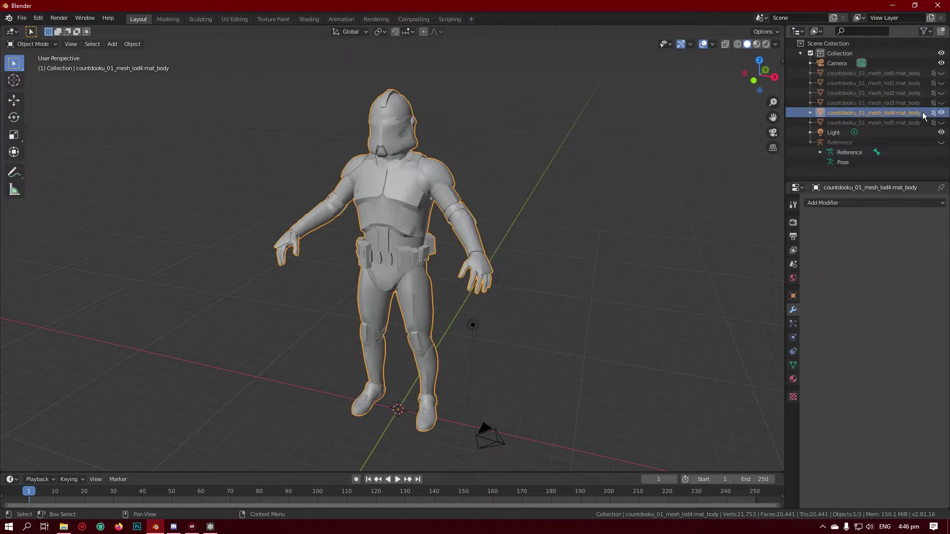
{"action": "left_click", "coordinate": [839, 200]}
{"action": "left_click", "coordinate": [737, 269]}
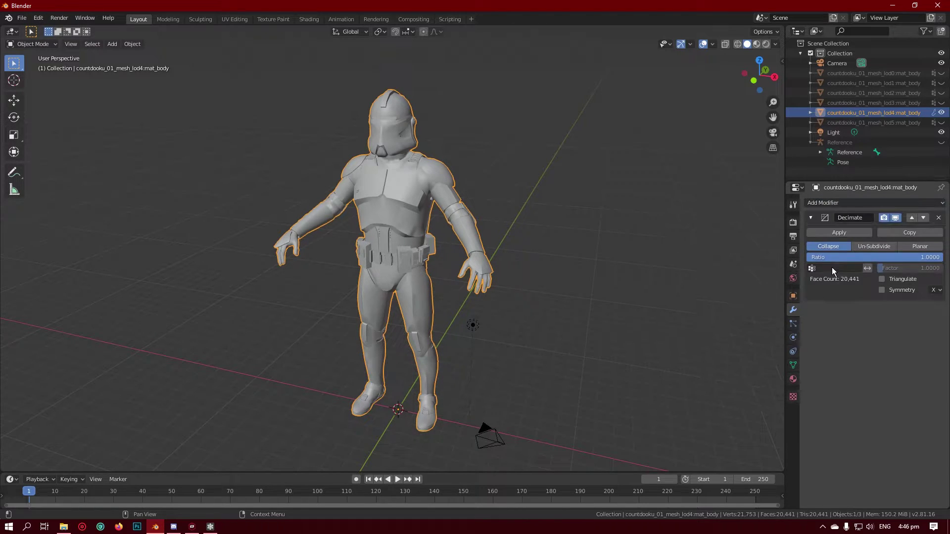
{"action": "left_click", "coordinate": [842, 258]}
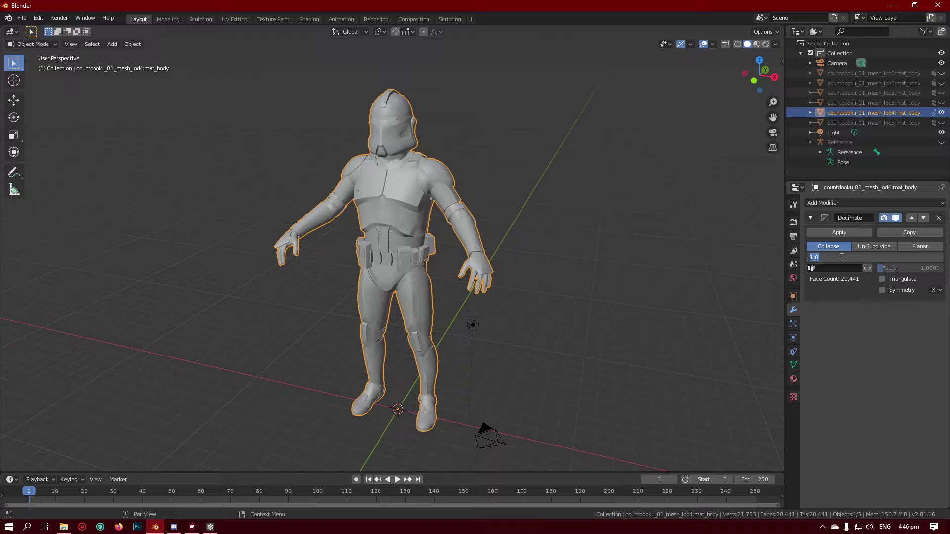
{"action": "type", "text": "0.08"}
{"action": "key", "text": "Return"}
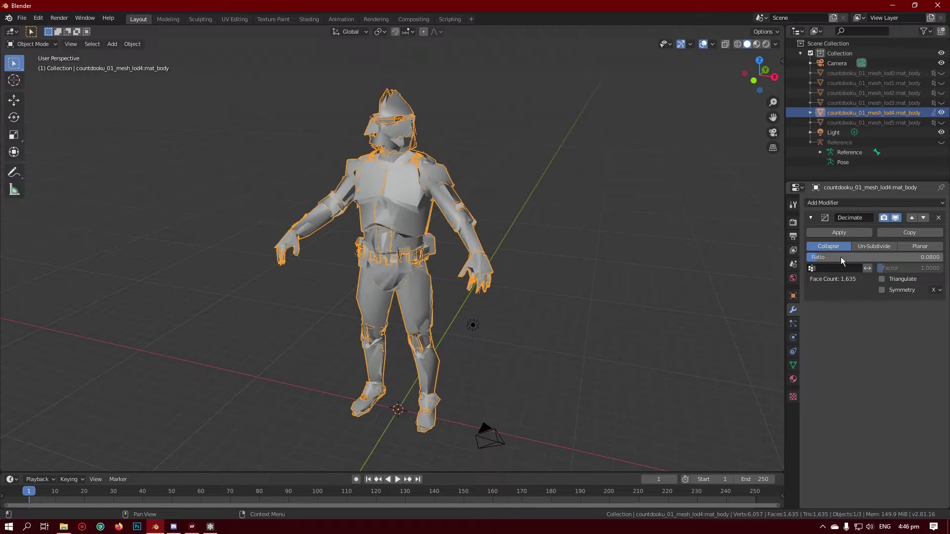
{"action": "left_click", "coordinate": [841, 233]}
{"action": "left_click", "coordinate": [941, 112]}
{"action": "left_click", "coordinate": [941, 122]}
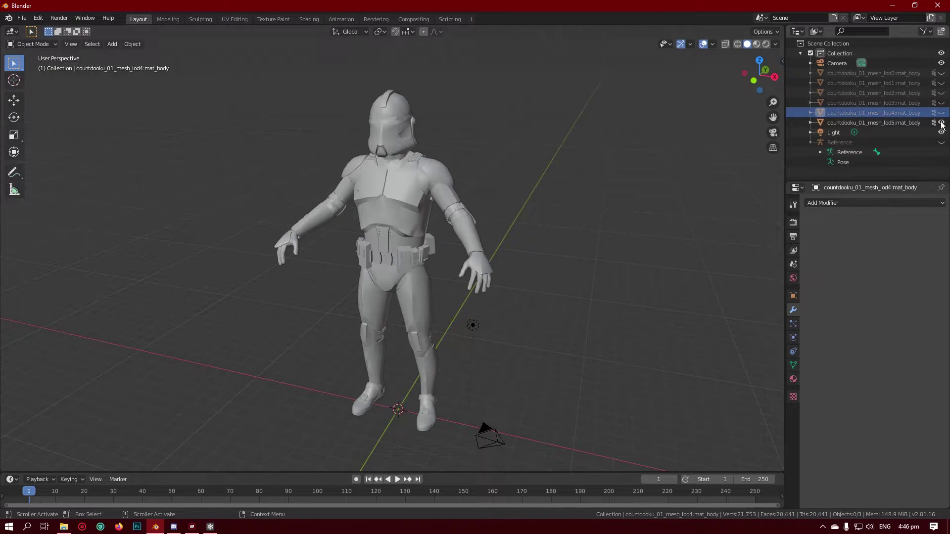
Add a Decimate modifier to the lod5 mesh with ratio 0.03.
{"action": "left_click", "coordinate": [880, 122]}
{"action": "left_click", "coordinate": [859, 203]}
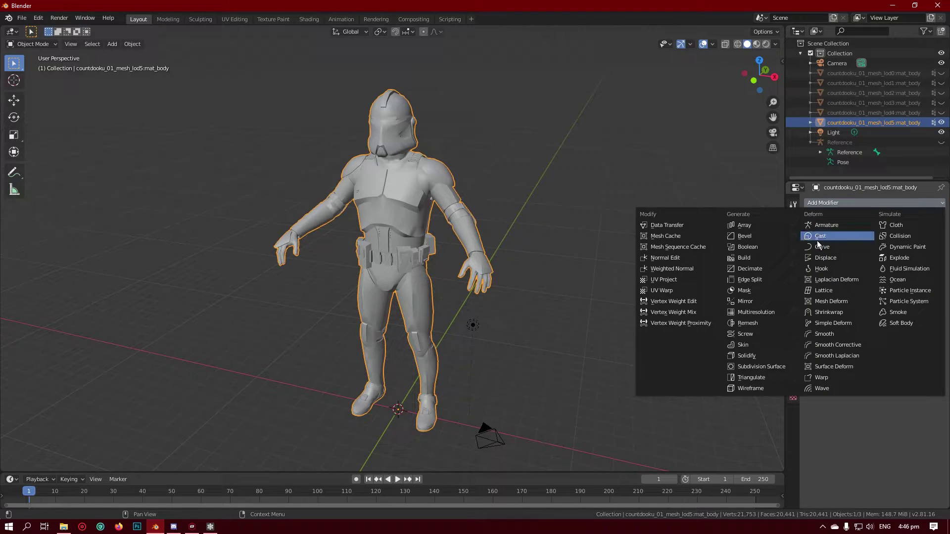
{"action": "left_click", "coordinate": [776, 266]}
{"action": "double_click", "coordinate": [837, 258]}
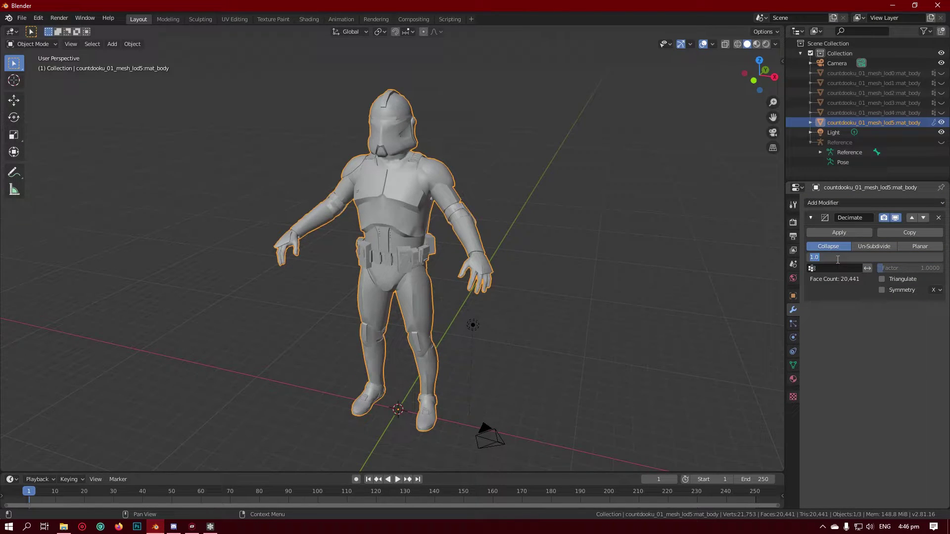
{"action": "type", "text": "0.03"}
{"action": "key", "text": "Return"}
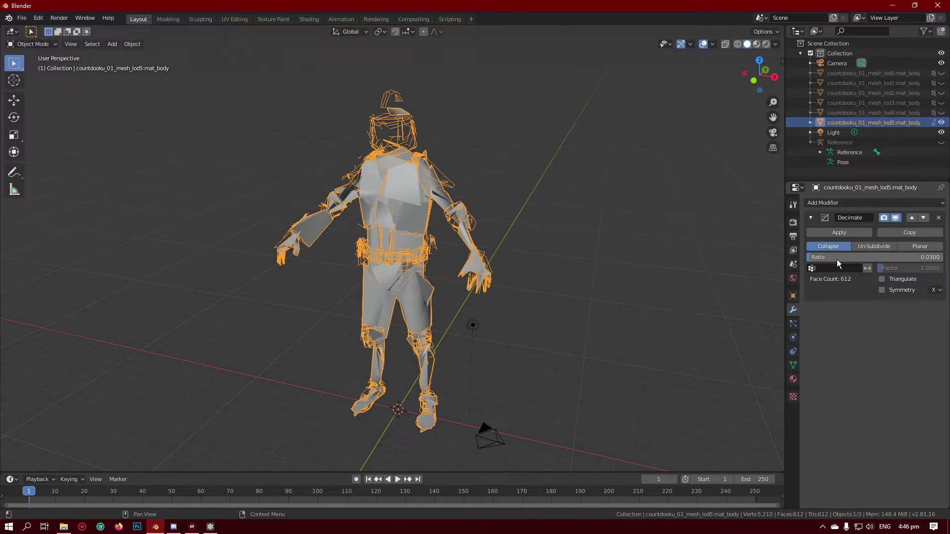
Fine-tune the lod5 decimation ratio, trying 0.01 and more, then apply it.
{"action": "scroll", "coordinate": [593, 293], "scroll_direction": "up", "scroll_amount": 2}
{"action": "scroll", "coordinate": [613, 293], "scroll_direction": "up", "scroll_amount": 2}
{"action": "double_click", "coordinate": [825, 257]}
{"action": "left_click", "coordinate": [830, 258]}
{"action": "key", "text": "BackSpace"}
{"action": "type", "text": "1"}
{"action": "key", "text": "Return"}
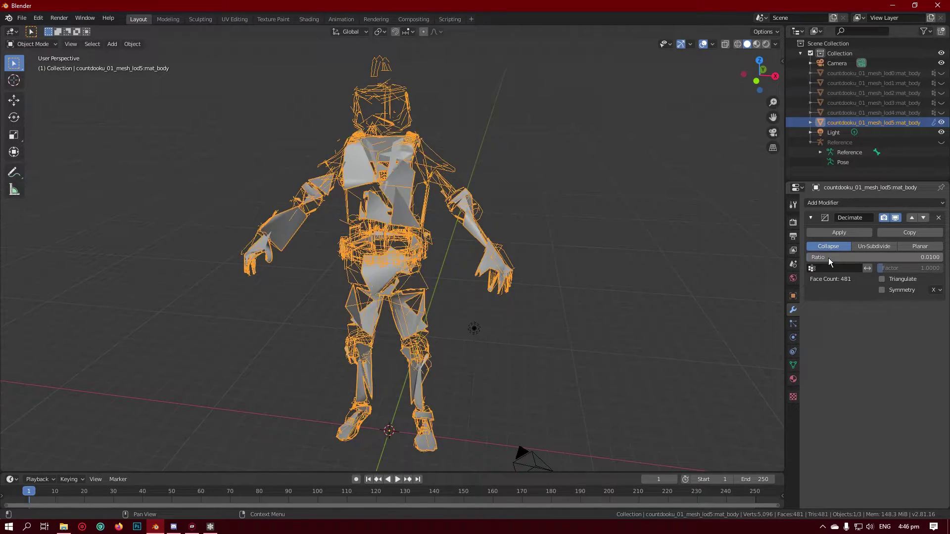
{"action": "mouse_move", "coordinate": [569, 297]}
{"action": "middle_mouse_down"}
{"action": "mouse_move", "coordinate": [495, 304]}
{"action": "mouse_move", "coordinate": [555, 300]}
{"action": "middle_mouse_up"}
{"action": "double_click", "coordinate": [880, 255]}
{"action": "key", "text": "BackSpace"}
{"action": "type", "text": "2"}
{"action": "key", "text": "Return"}
{"action": "left_click", "coordinate": [861, 233]}
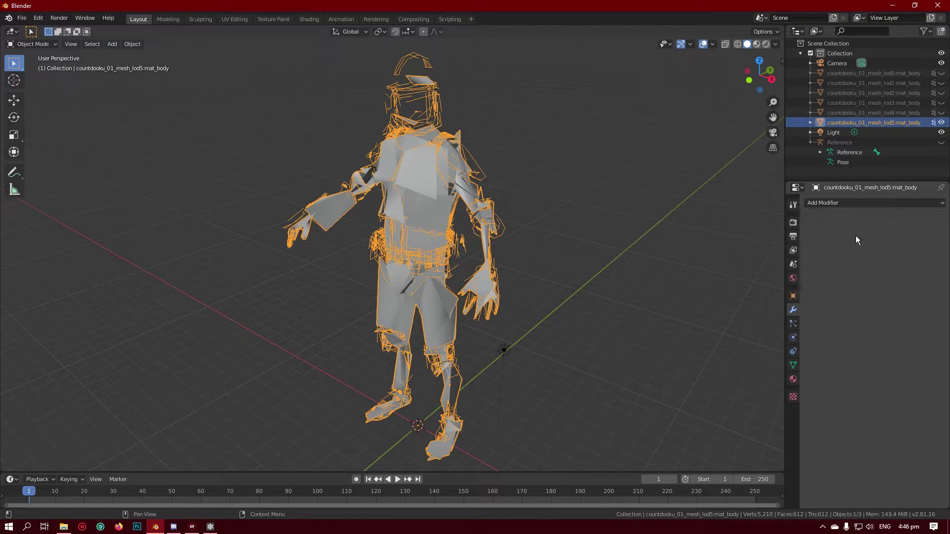
Unhide lod0, lod1, lod2 and lod3 so all six LODs are visible.
{"action": "left_click", "coordinate": [941, 72]}
{"action": "left_click", "coordinate": [941, 83]}
{"action": "left_click", "coordinate": [941, 93]}
{"action": "left_click", "coordinate": [941, 103]}
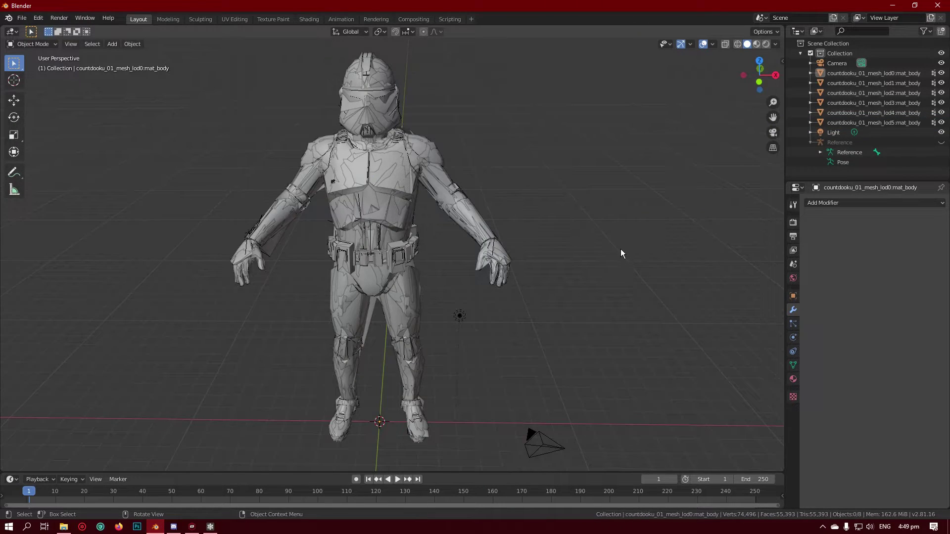
{"action": "middle_click_drag", "start_coordinate": [622, 254], "coordinate": [603, 254]}
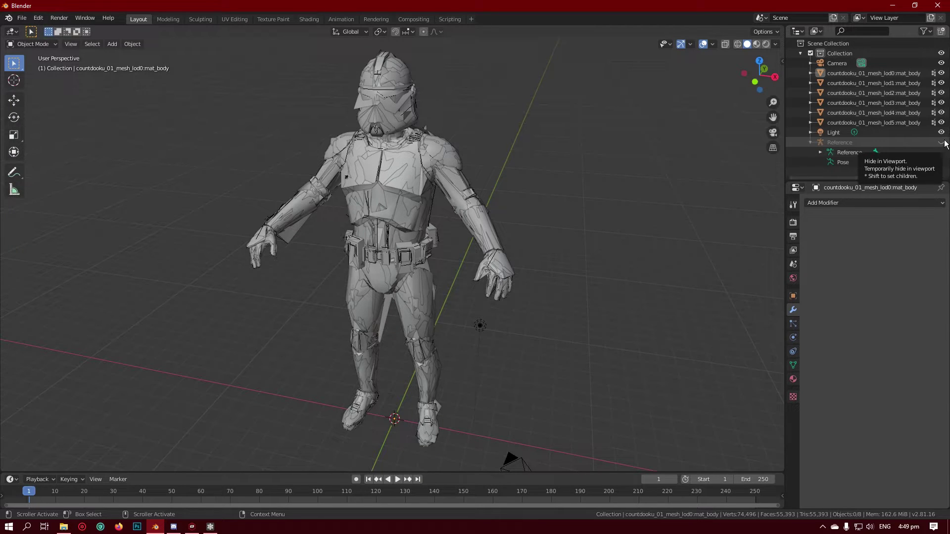
Parent lod0–lod5 to the Reference armature using Armature Deform.
{"action": "left_click", "coordinate": [908, 74]}
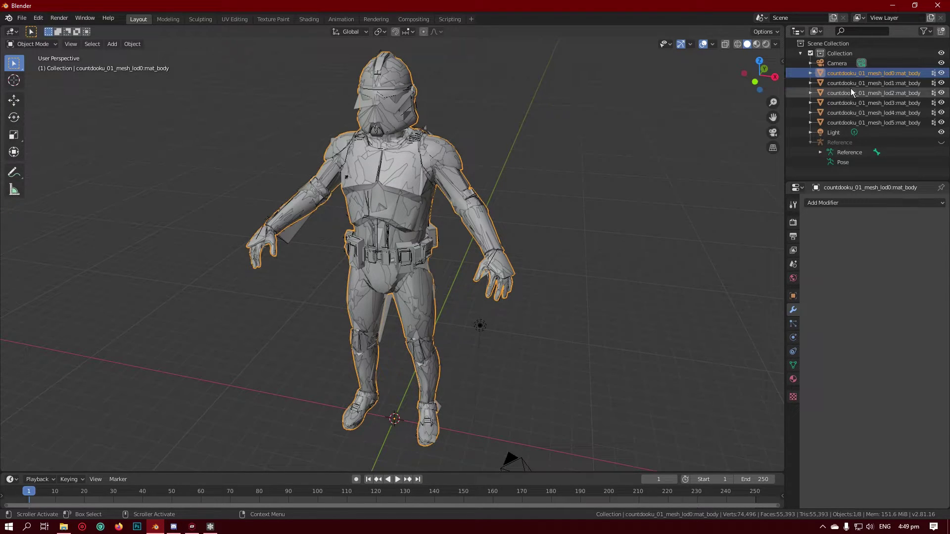
{"action": "left_click", "coordinate": [865, 125], "text": "shift"}
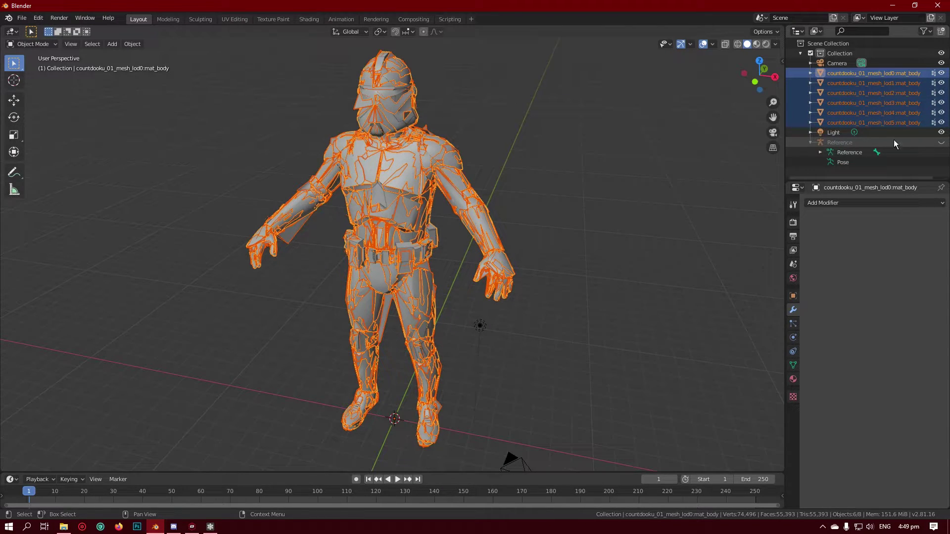
{"action": "left_click", "coordinate": [941, 143]}
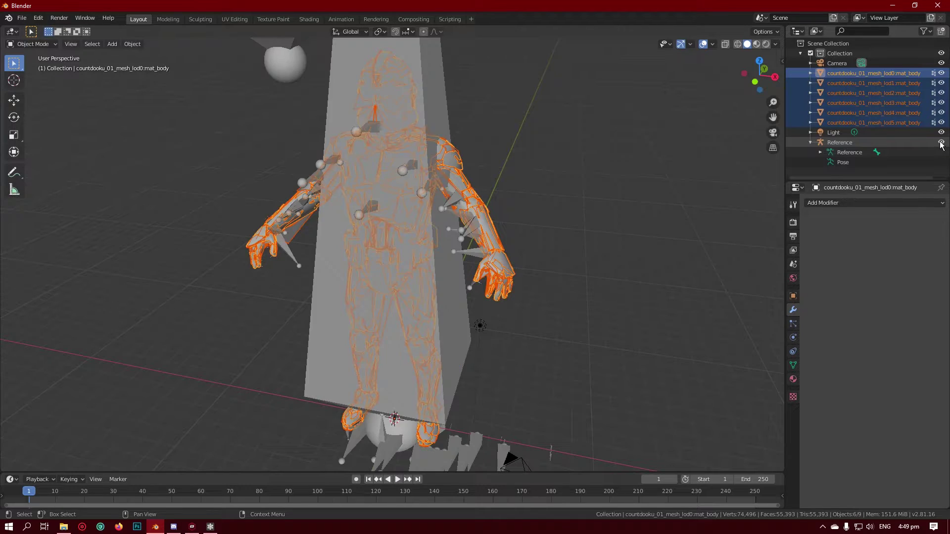
{"action": "left_click", "coordinate": [438, 87], "text": "shift"}
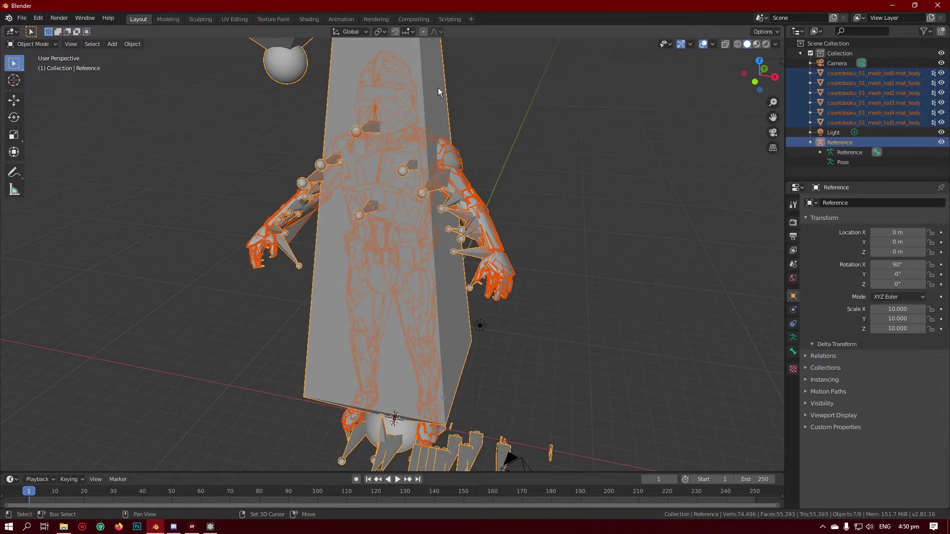
{"action": "right_click", "coordinate": [544, 158]}
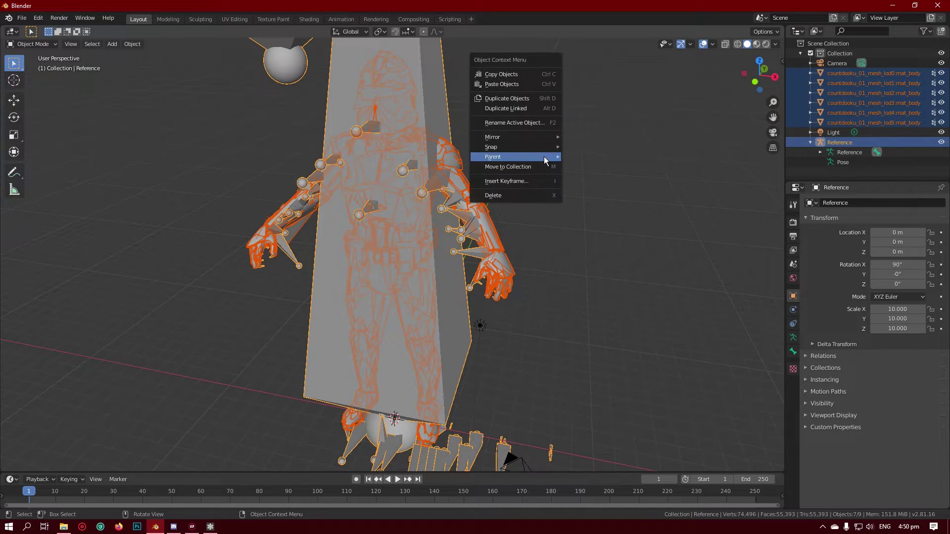
{"action": "mouse_move", "coordinate": [545, 157]}
{"action": "left_click", "coordinate": [616, 168]}
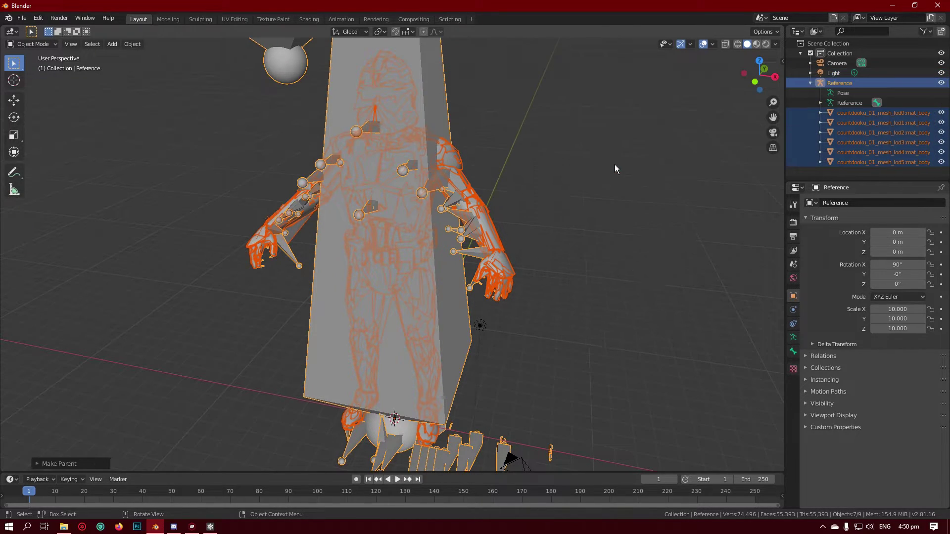
{"action": "left_click", "coordinate": [638, 178]}
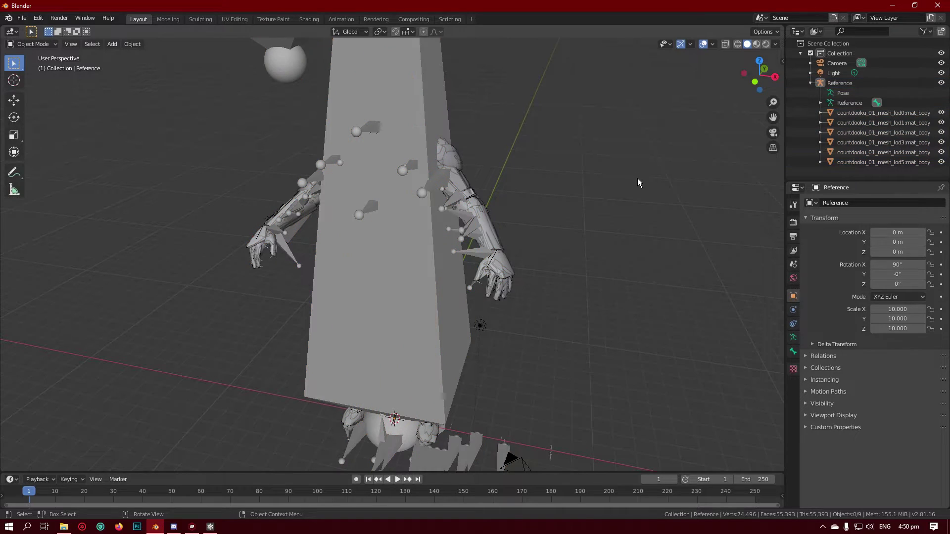
{"action": "left_click", "coordinate": [21, 18]}
Export an FBX at 0.001 scale with Tangent Space, overwriting countdooku_01_mesh.fbx.
{"action": "mouse_move", "coordinate": [58, 167]}
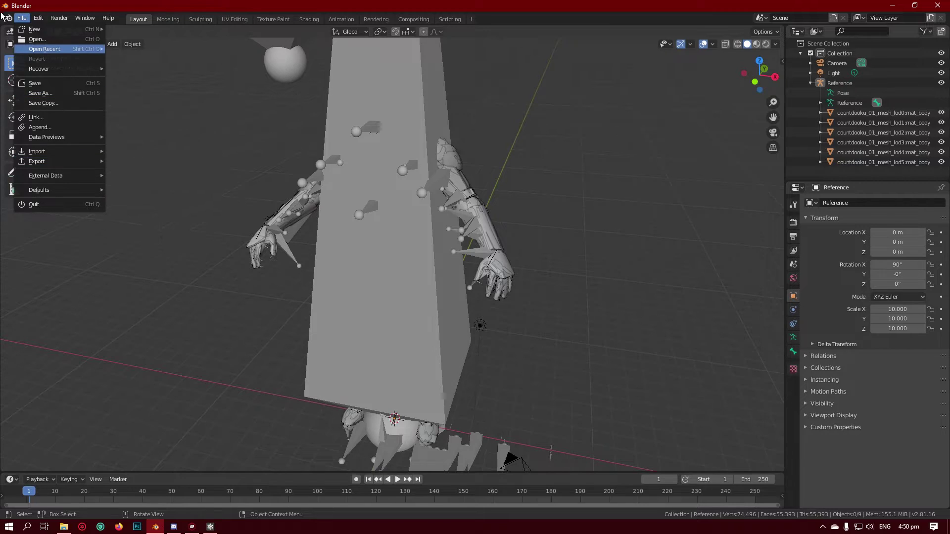
{"action": "left_click", "coordinate": [148, 210]}
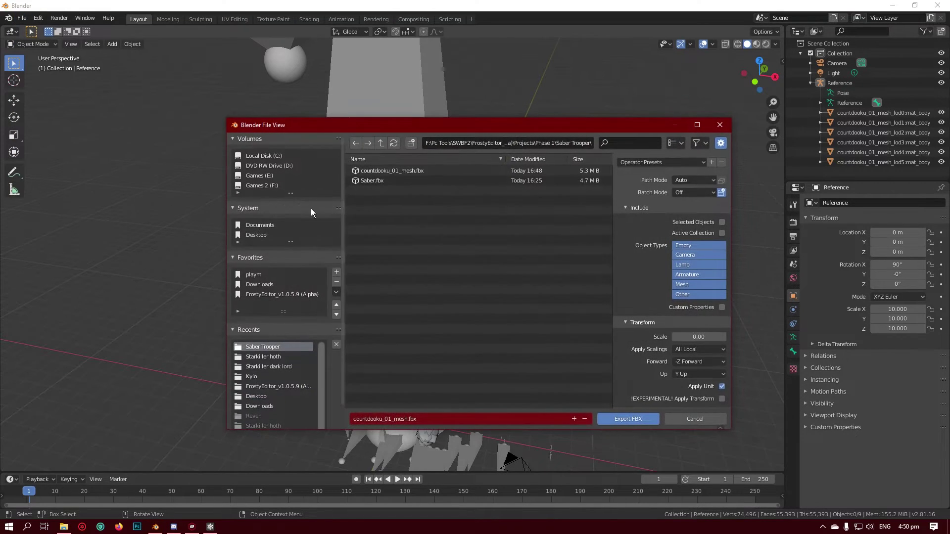
{"action": "left_click", "coordinate": [705, 336]}
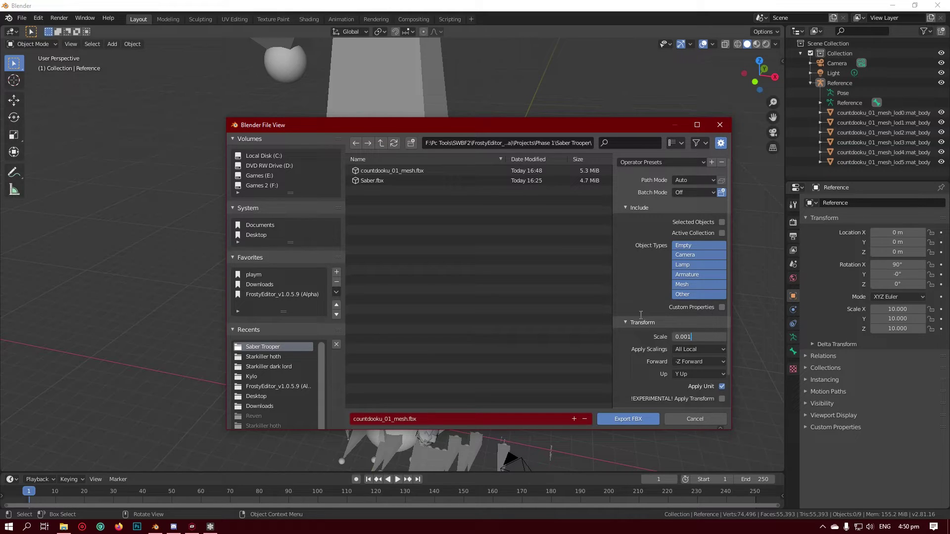
{"action": "left_click", "coordinate": [626, 322]}
{"action": "left_click", "coordinate": [628, 335]}
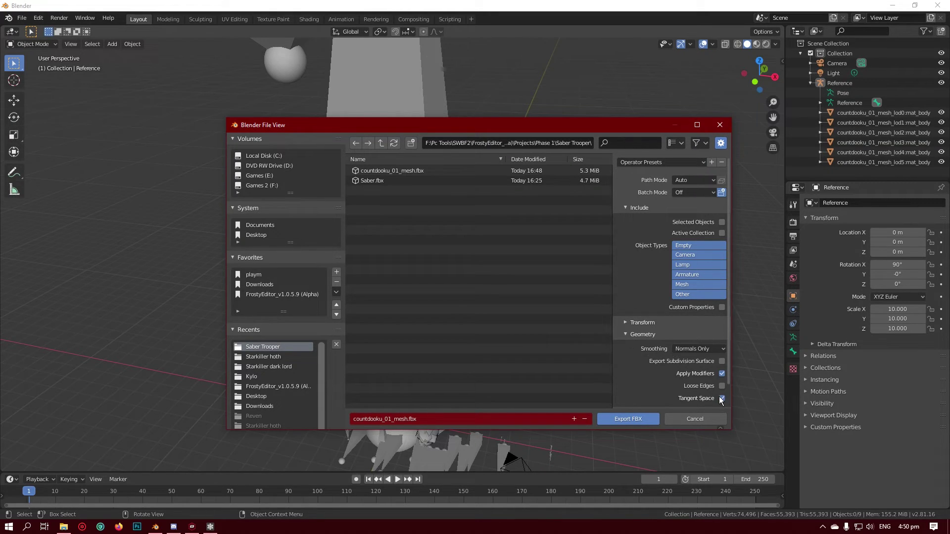
{"action": "left_click", "coordinate": [722, 398]}
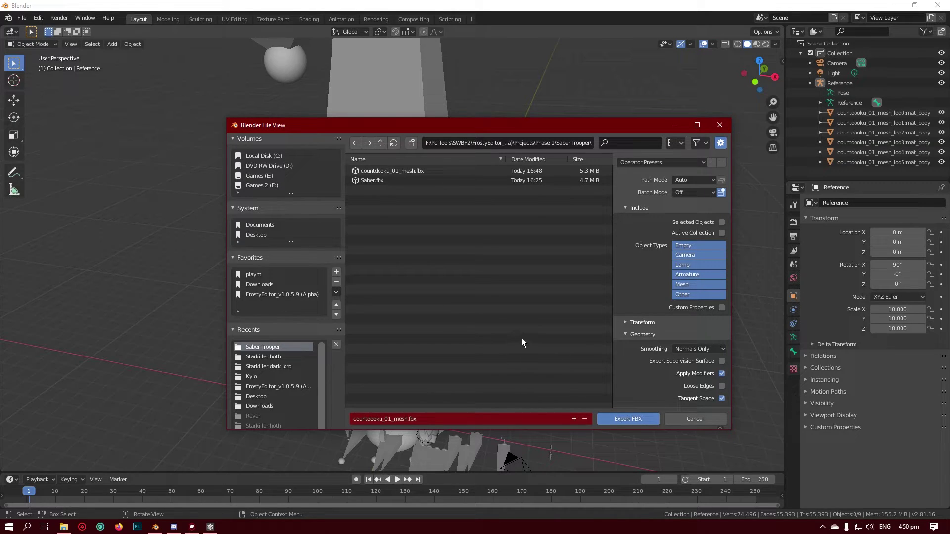
{"action": "left_click", "coordinate": [399, 171]}
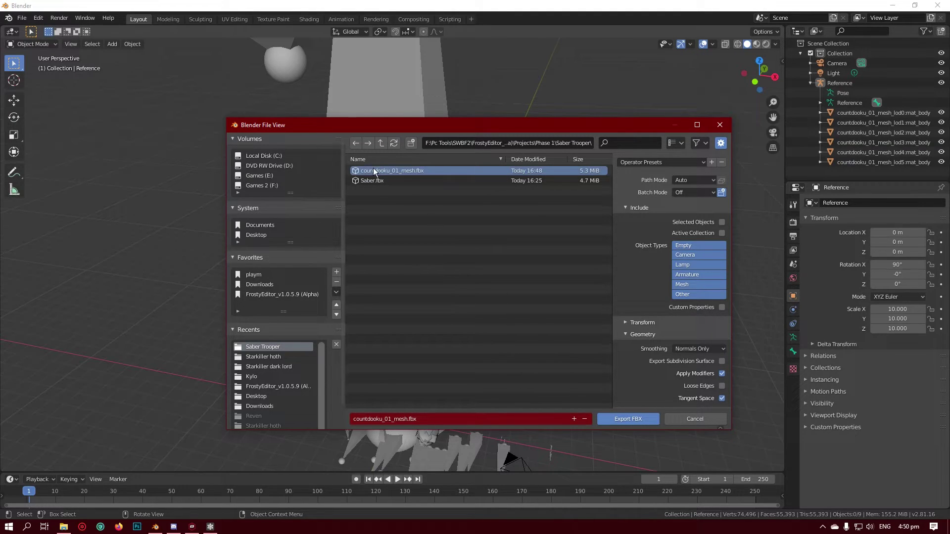
{"action": "left_click", "coordinate": [628, 419]}
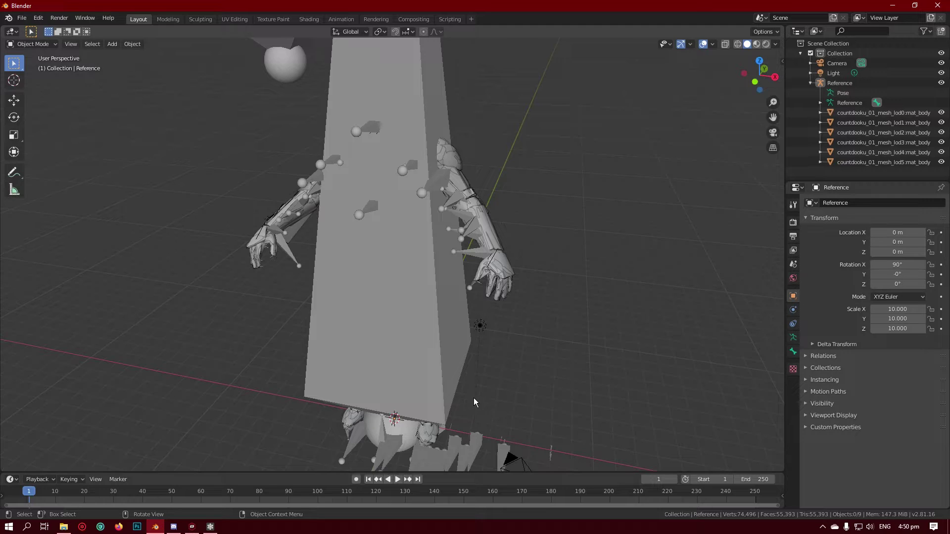
Switch to Frosty Editor, then close and reopen the countdooku_01_mesh asset.
{"action": "left_click", "coordinate": [217, 529]}
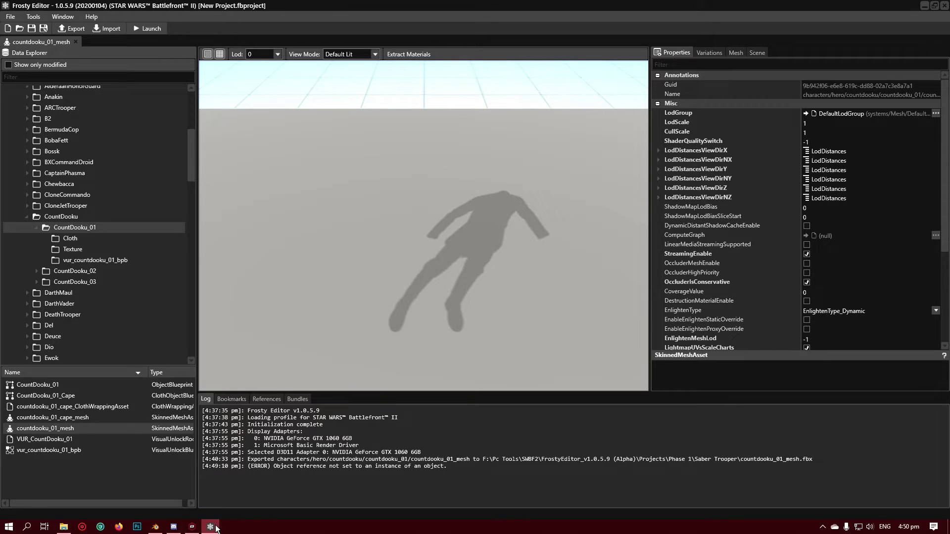
{"action": "left_click", "coordinate": [75, 42]}
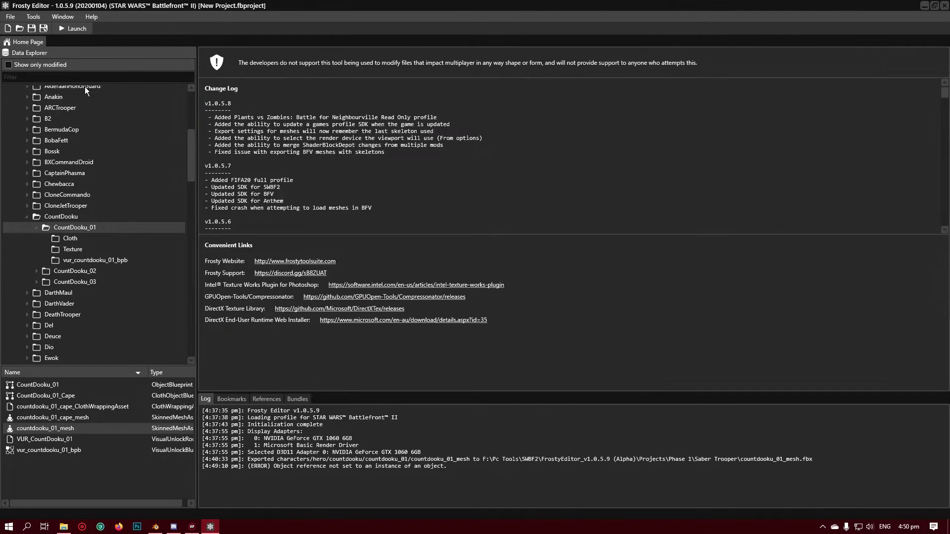
{"action": "double_click", "coordinate": [83, 427]}
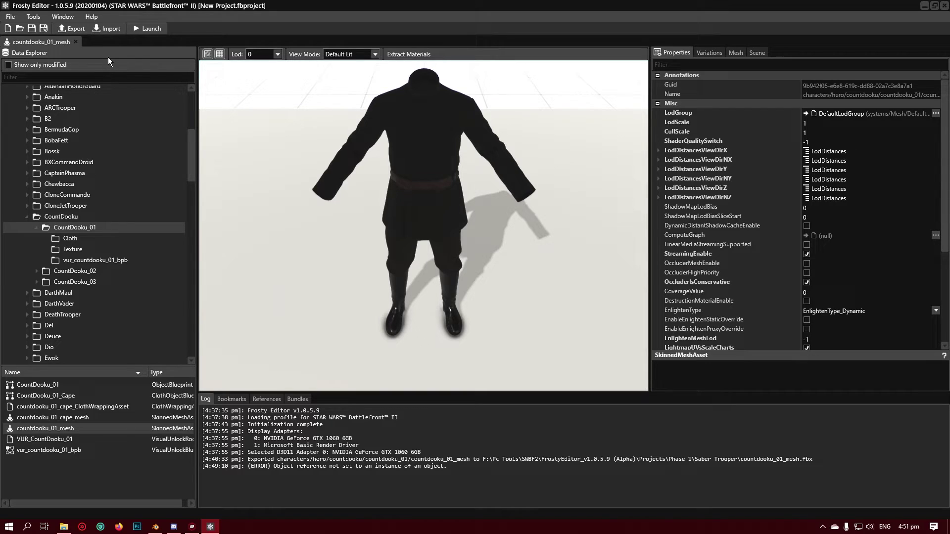
Import countdooku_01_mesh.fbx over the asset with the Walrus_HumanMale skeleton and inspect the preview.
{"action": "left_click", "coordinate": [109, 31]}
{"action": "left_click", "coordinate": [473, 322]}
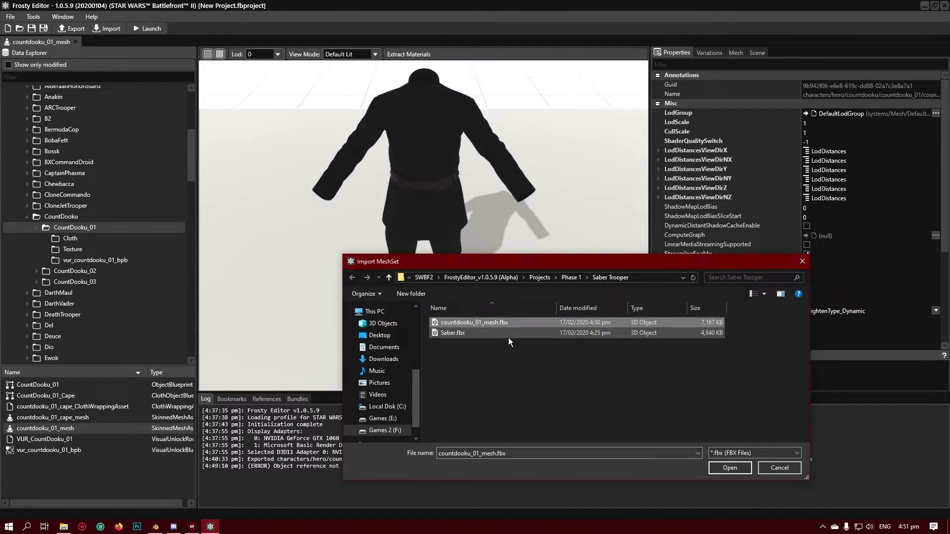
{"action": "left_click", "coordinate": [735, 467]}
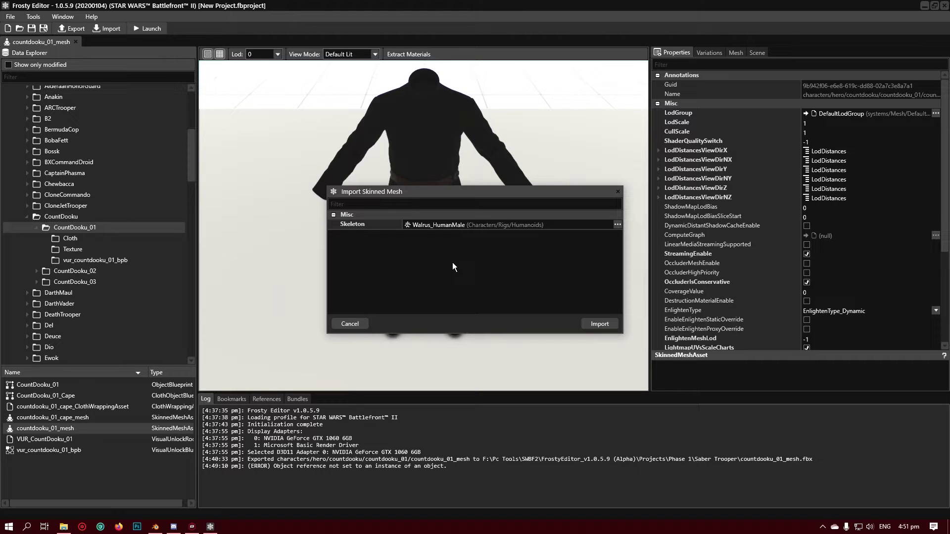
{"action": "left_click", "coordinate": [597, 323]}
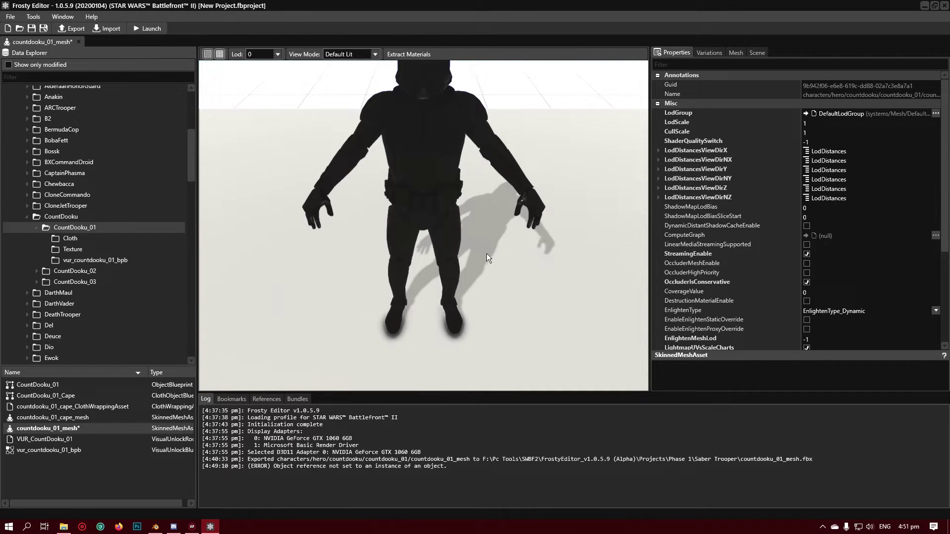
{"action": "left_click_drag", "start_coordinate": [487, 254], "coordinate": [481, 218]}
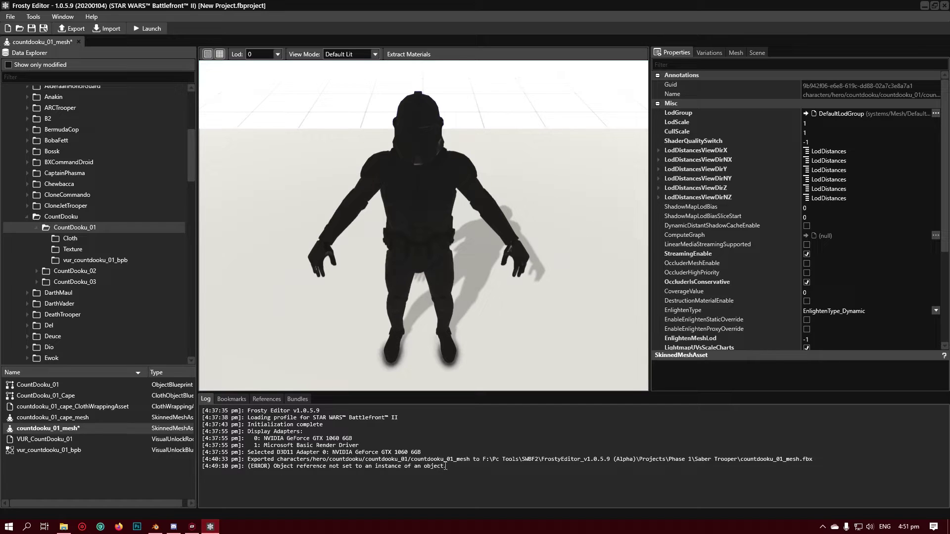
{"action": "left_click_drag", "start_coordinate": [445, 466], "coordinate": [272, 466]}
{"action": "left_click", "coordinate": [293, 491]}
Open vur_countdooku_01_bpb and delete DataContainers entries [4], [3] and [2], leaving two.
{"action": "double_click", "coordinate": [82, 451]}
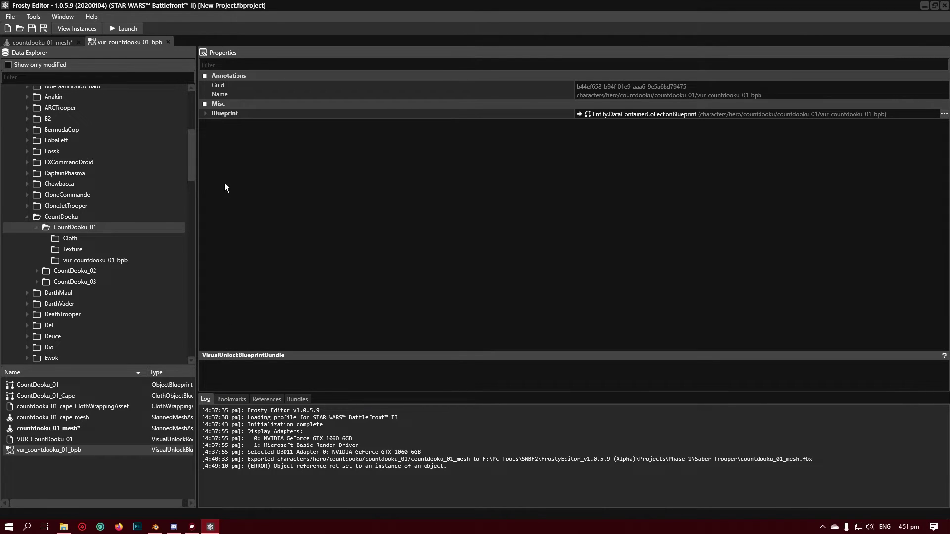
{"action": "left_click", "coordinate": [206, 114]}
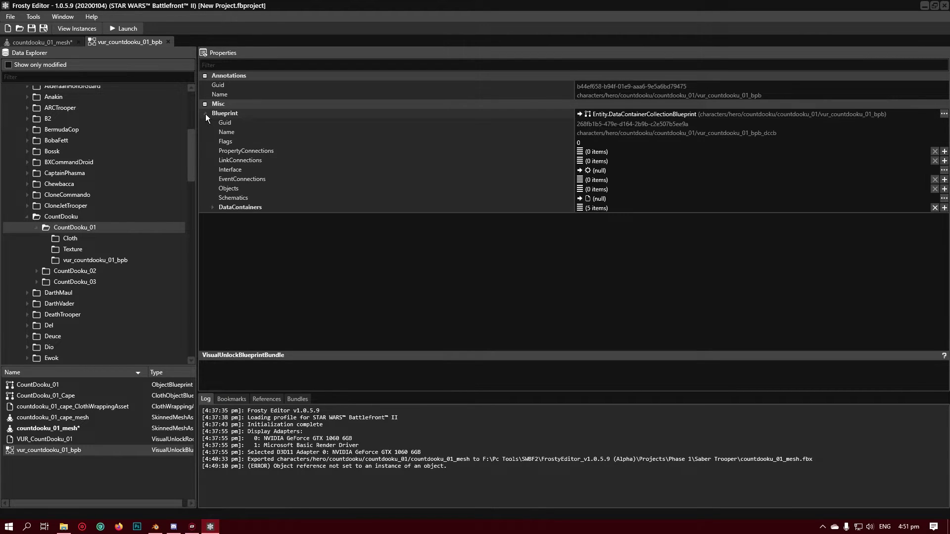
{"action": "left_click", "coordinate": [212, 207]}
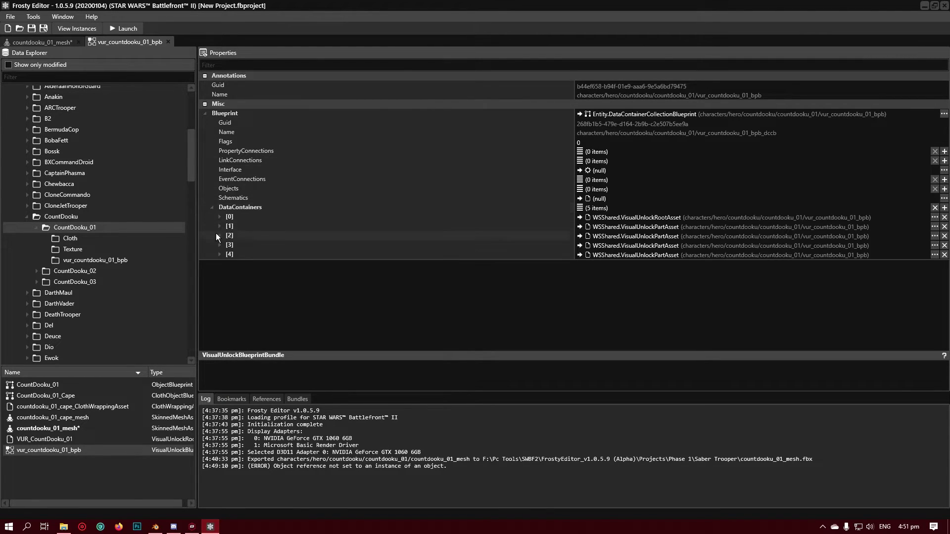
{"action": "left_click", "coordinate": [108, 431]}
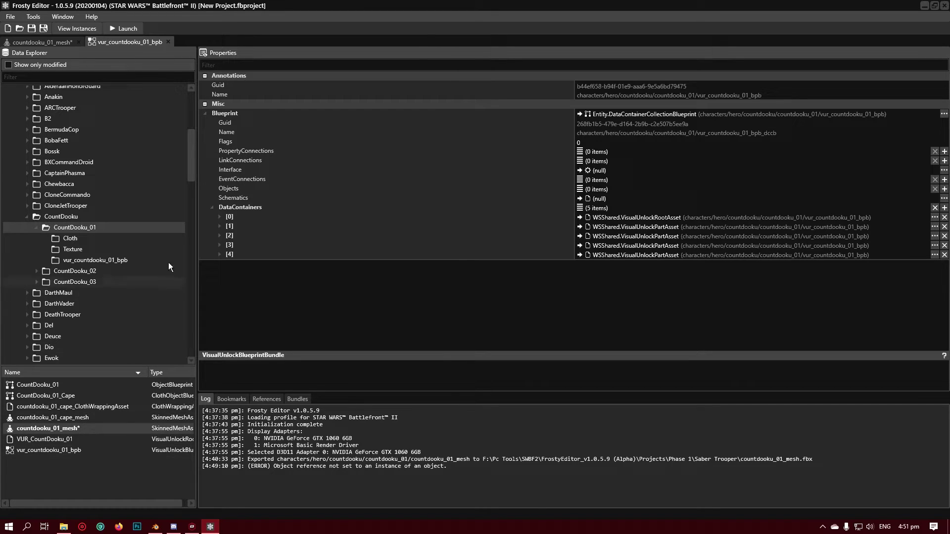
{"action": "left_click", "coordinate": [219, 227]}
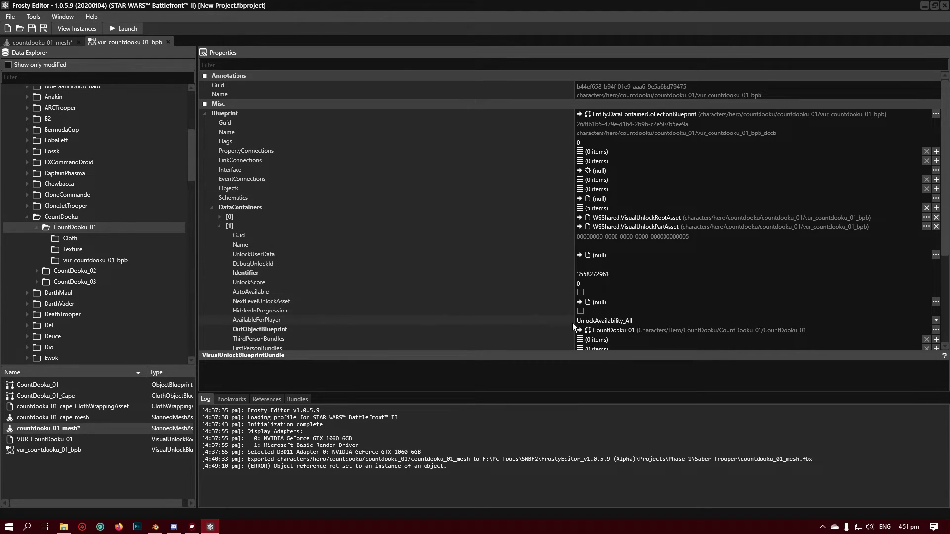
{"action": "left_click", "coordinate": [219, 226]}
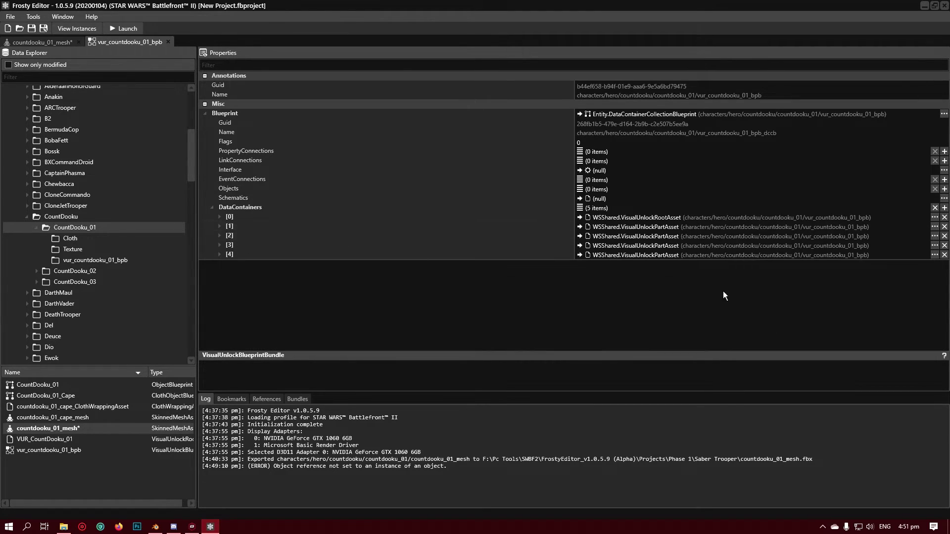
{"action": "left_click", "coordinate": [944, 255]}
{"action": "left_click", "coordinate": [944, 245]}
{"action": "left_click", "coordinate": [944, 237]}
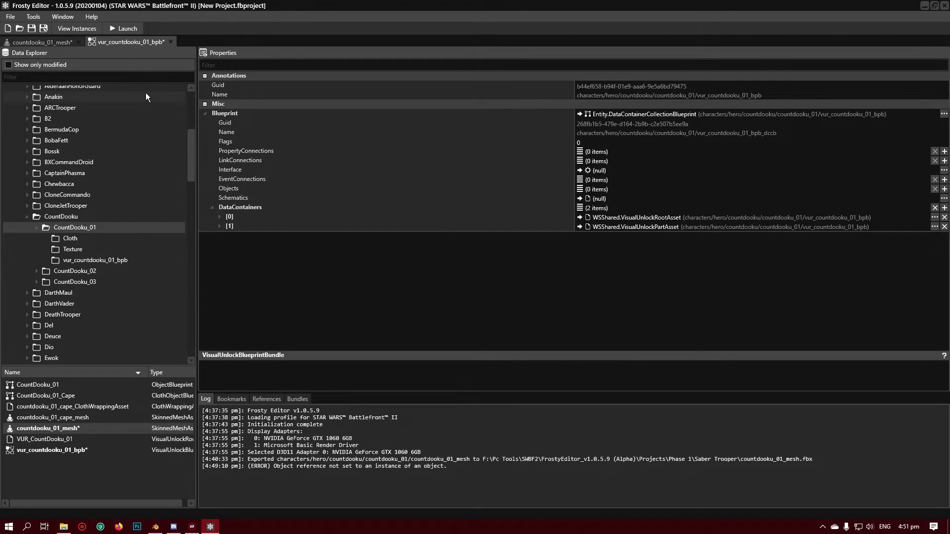
{"action": "left_click", "coordinate": [55, 42]}
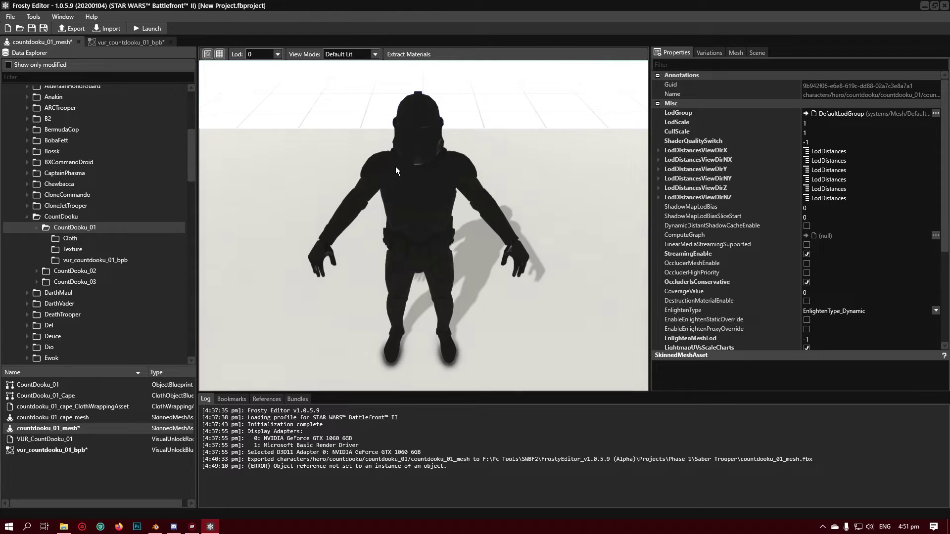
Launch Battlefront II from Frosty Editor with the mod applied and wait for the Home screen.
{"action": "left_click", "coordinate": [155, 30]}
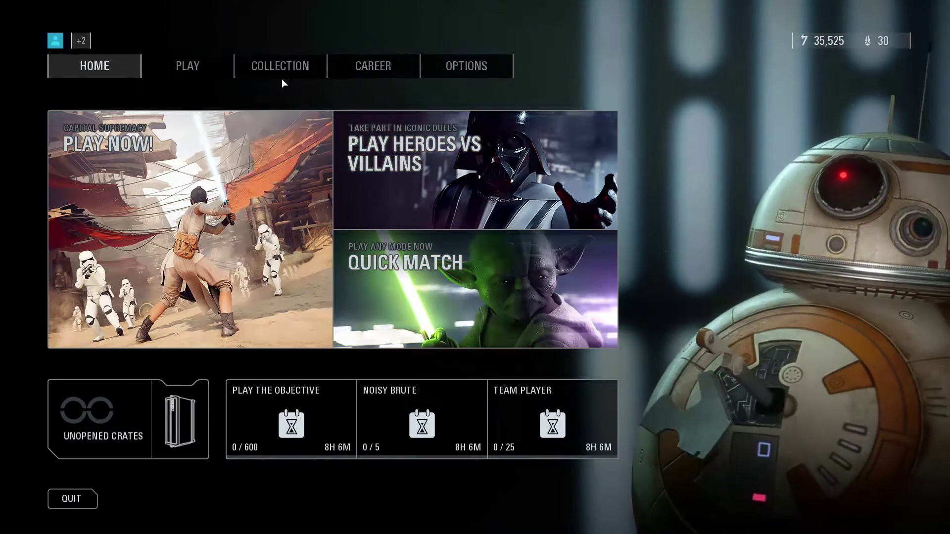
Open Count Dooku's customization page in the Collection and inspect his clone trooper body.
{"action": "left_click", "coordinate": [281, 74]}
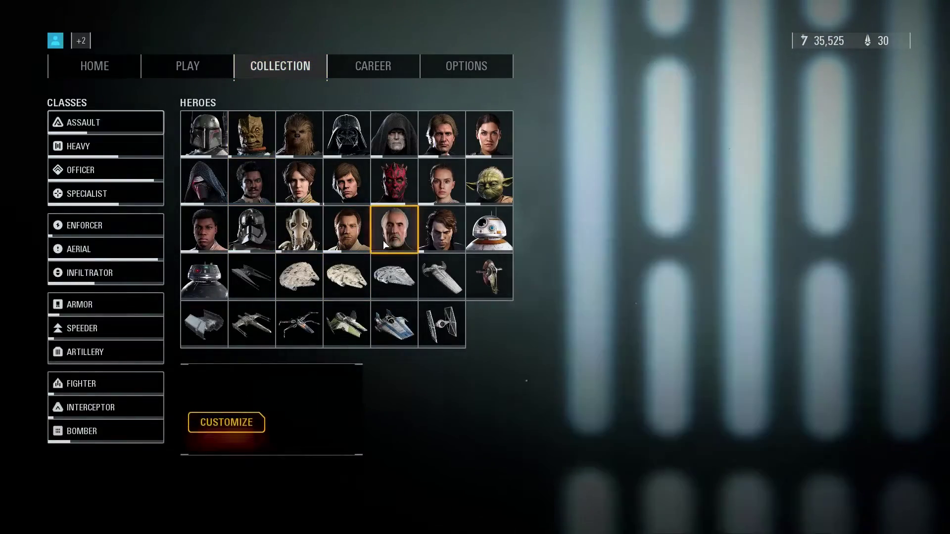
{"action": "left_click", "coordinate": [246, 417]}
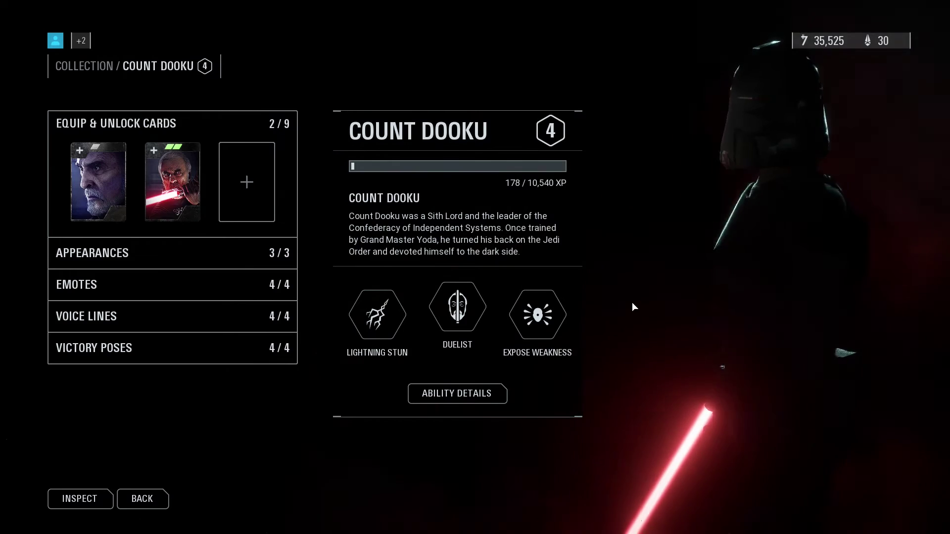
{"action": "left_click", "coordinate": [98, 493]}
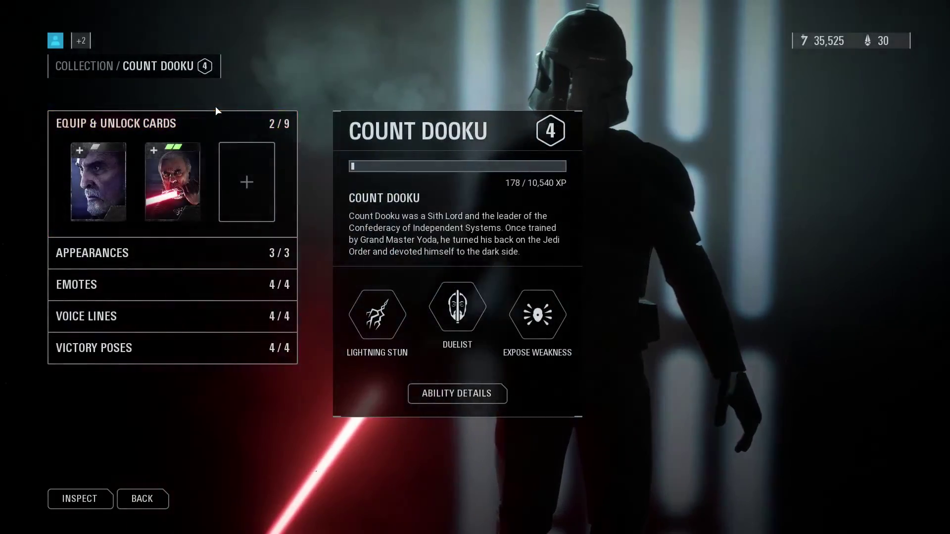
{"action": "key", "text": "Escape"}
Open Custom Arcade under Single Player and set the location to Death Star II.
{"action": "left_click", "coordinate": [209, 75]}
{"action": "left_click", "coordinate": [614, 299]}
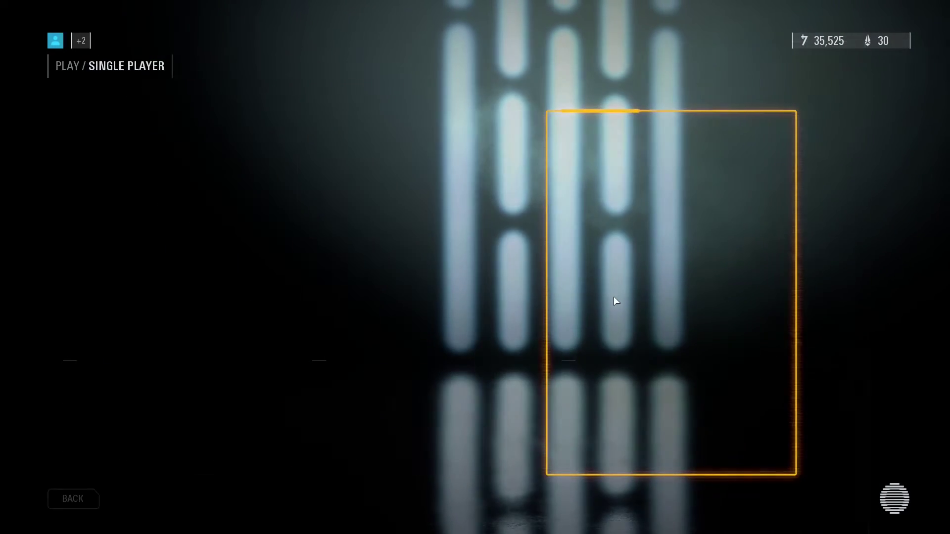
{"action": "left_click", "coordinate": [613, 300]}
{"action": "left_click", "coordinate": [442, 319]}
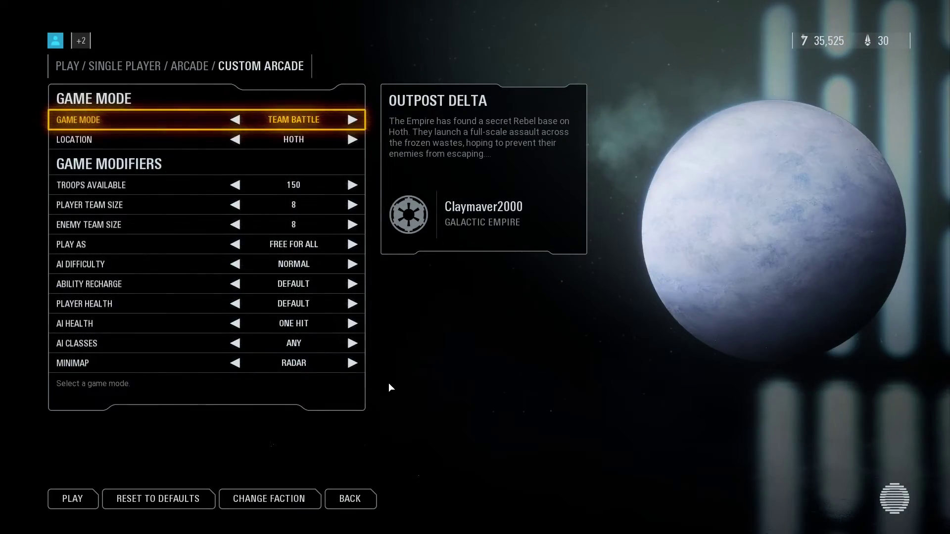
{"action": "left_click", "coordinate": [347, 144]}
{"action": "left_click", "coordinate": [348, 146]}
{"action": "left_click", "coordinate": [235, 142]}
Keep the Galactic Empire faction and start the Custom Arcade match, confirming the settings.
{"action": "left_click", "coordinate": [72, 498]}
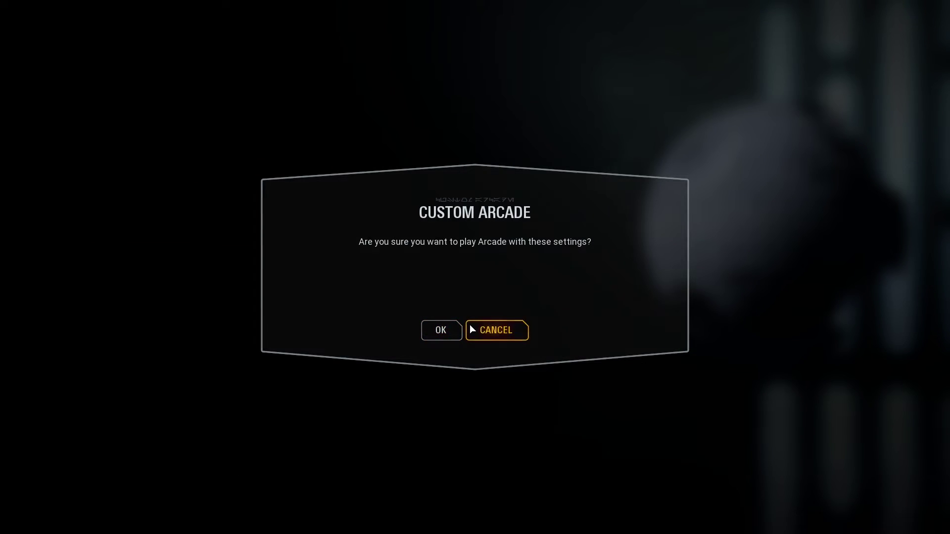
{"action": "left_click", "coordinate": [496, 330]}
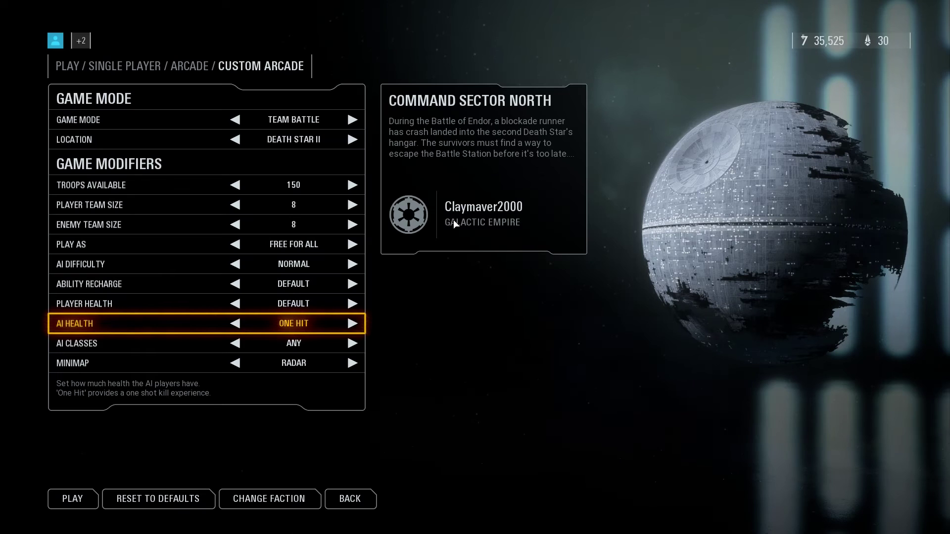
{"action": "left_click", "coordinate": [274, 494]}
{"action": "left_click", "coordinate": [273, 494]}
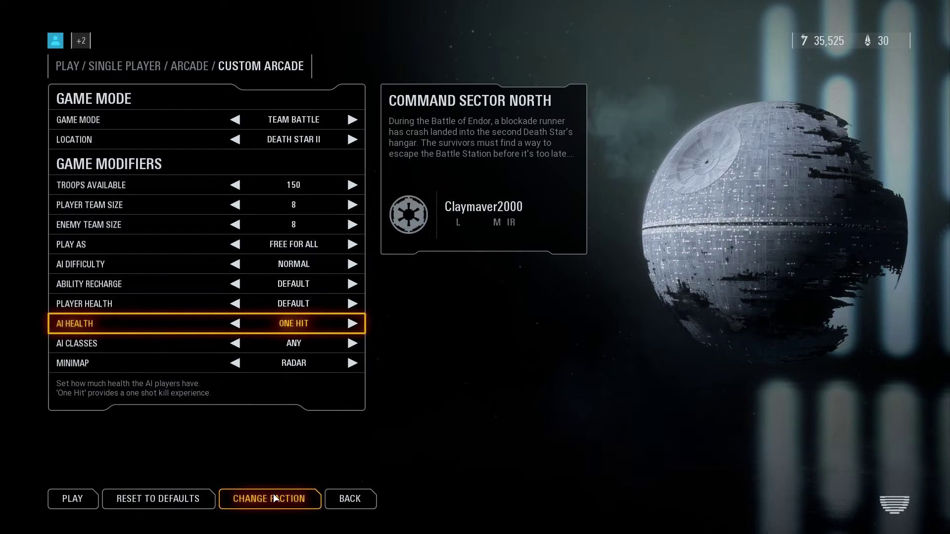
{"action": "left_click", "coordinate": [87, 498]}
{"action": "left_click", "coordinate": [434, 328]}
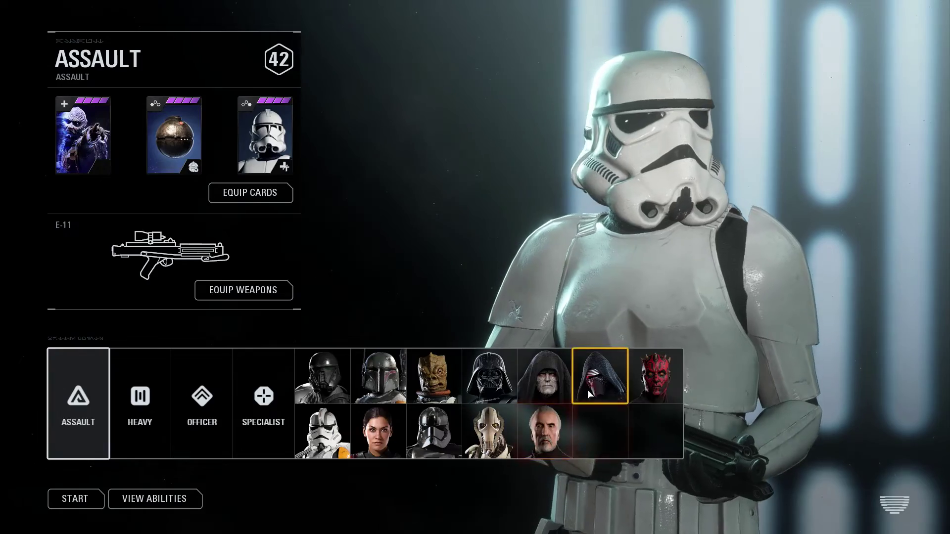
Spawn as Count Dooku and run through the Death Star II corridors and platforms.
{"action": "left_click", "coordinate": [547, 425]}
{"action": "left_click", "coordinate": [85, 499]}
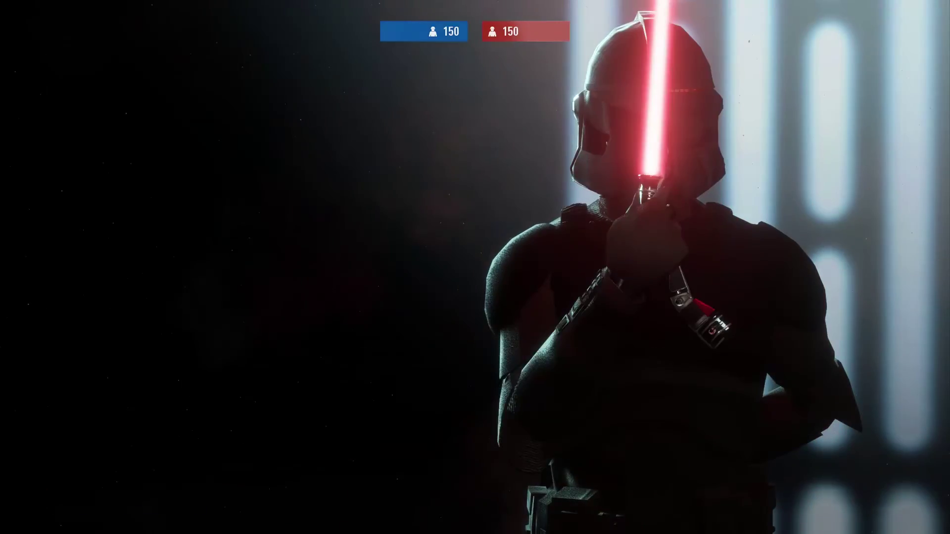
{"action": "key", "text": "w"}
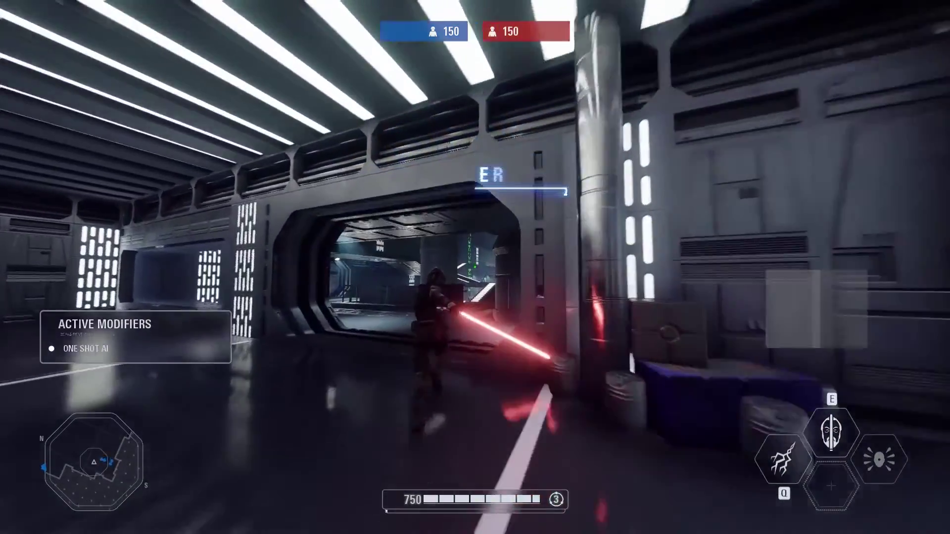
{"action": "key", "text": "w"}
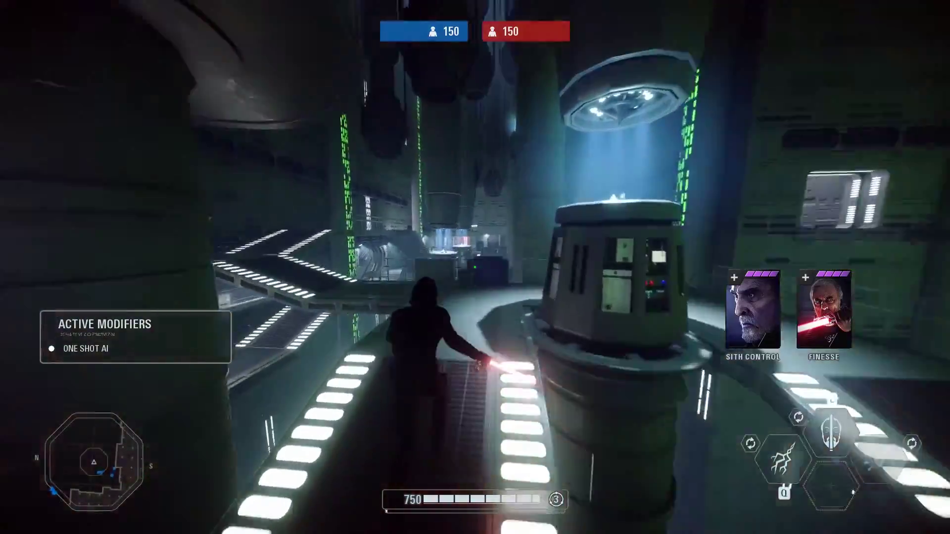
{"action": "key", "text": "w"}
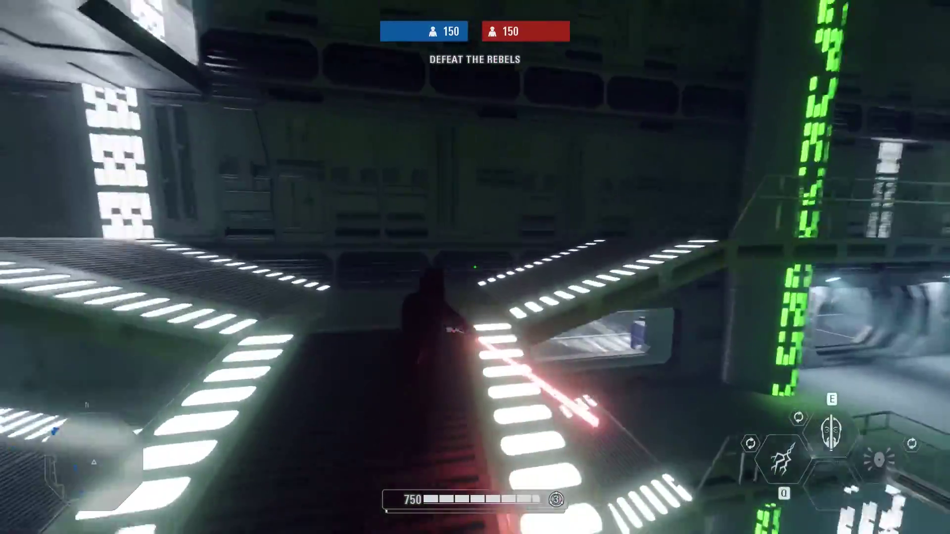
{"action": "key", "text": "w"}
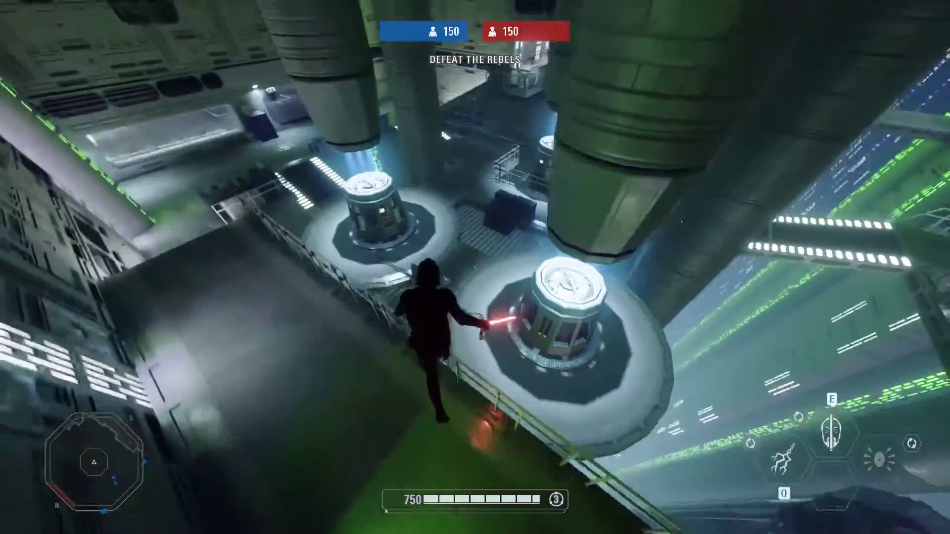
{"action": "key", "text": "w"}
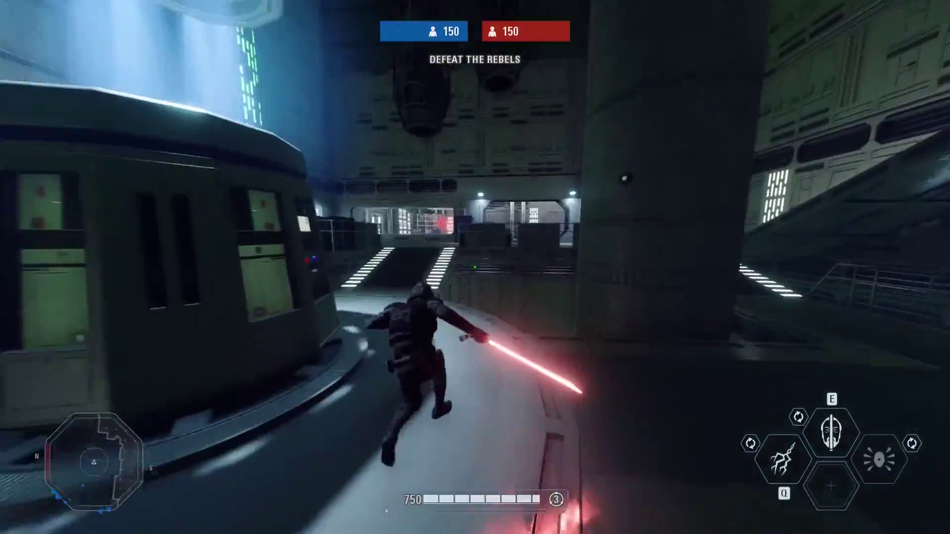
{"action": "key", "text": "w"}
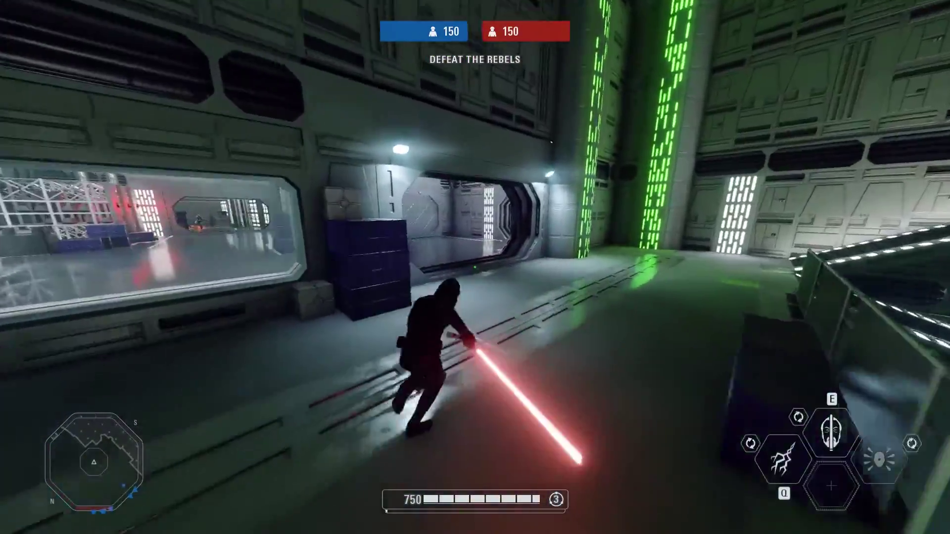
{"action": "key", "text": "w"}
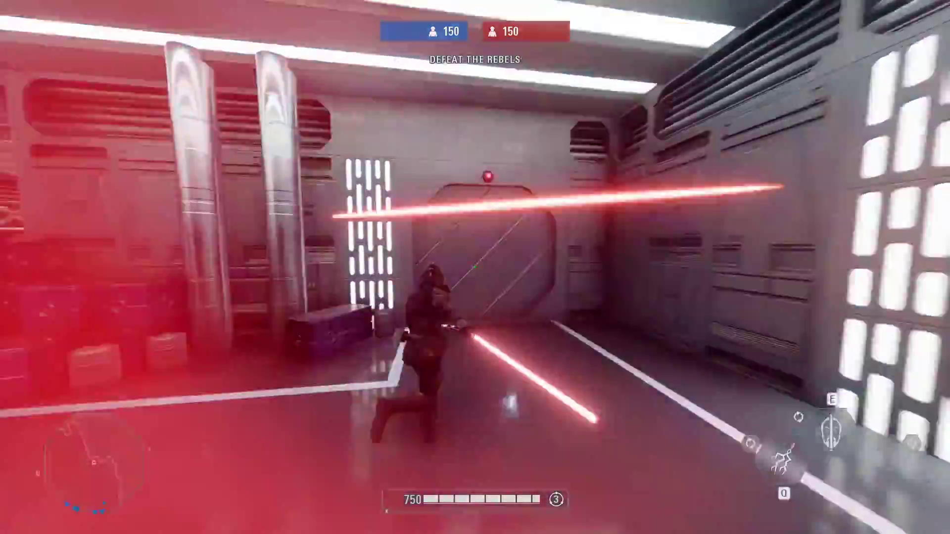
{"action": "key", "text": "w"}
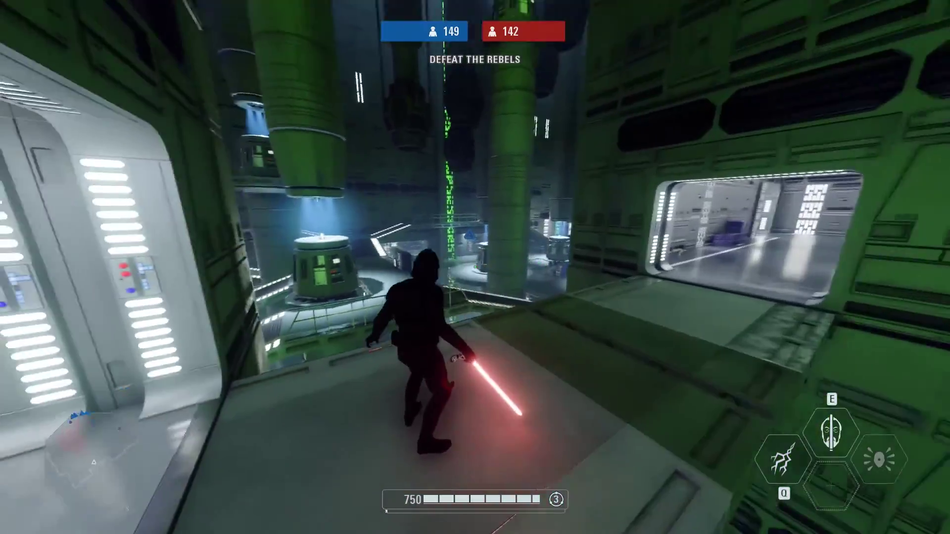
Jump into the lower chamber, run down the walkway and strike an enemy with the lightsaber.
{"action": "key", "text": "w"}
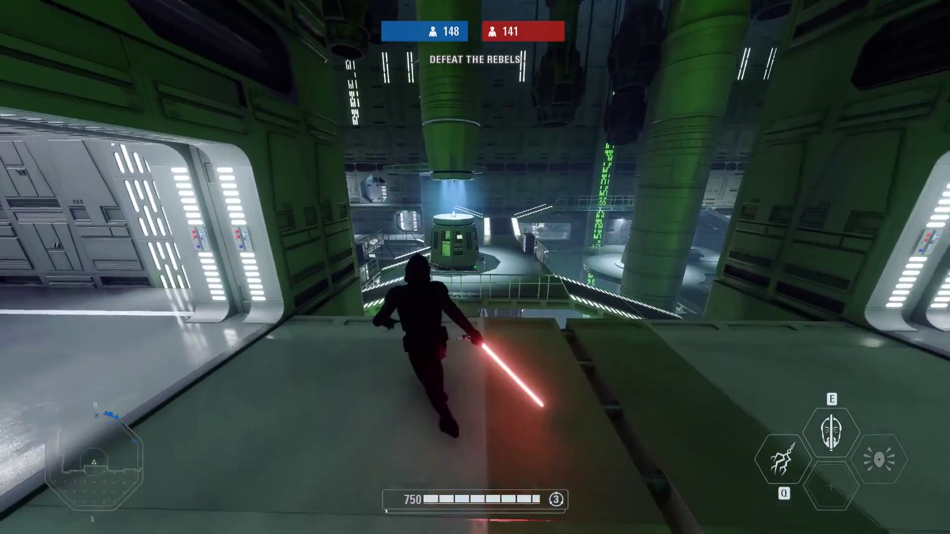
{"action": "key", "text": "space"}
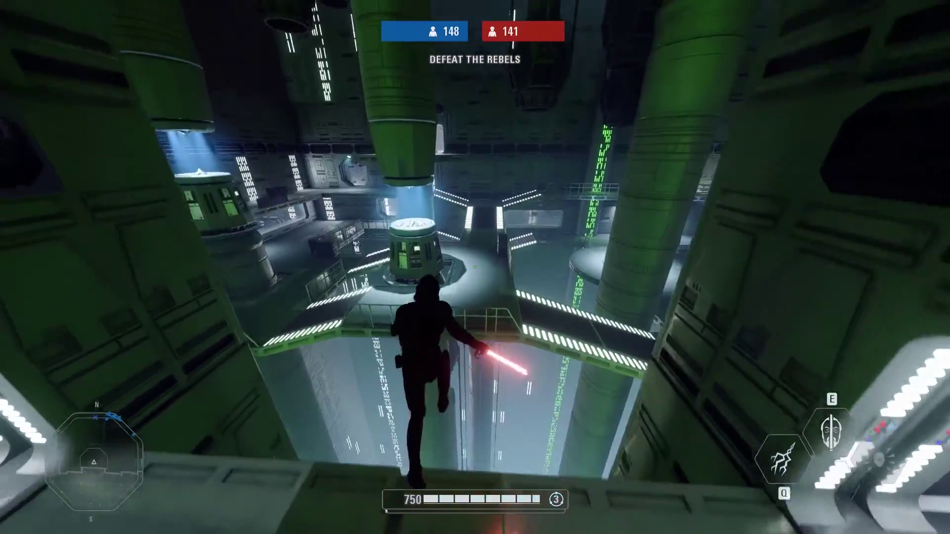
{"action": "key", "text": "w"}
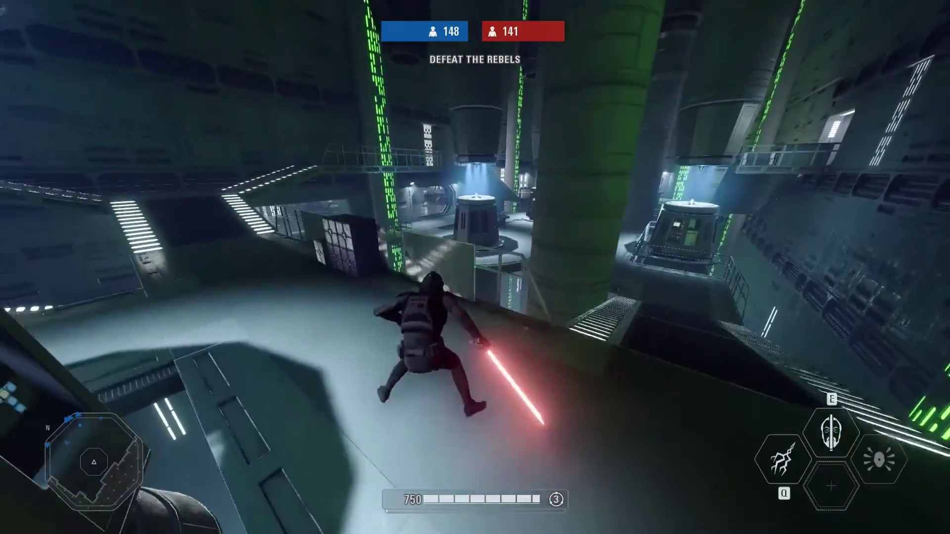
{"action": "key", "text": "w"}
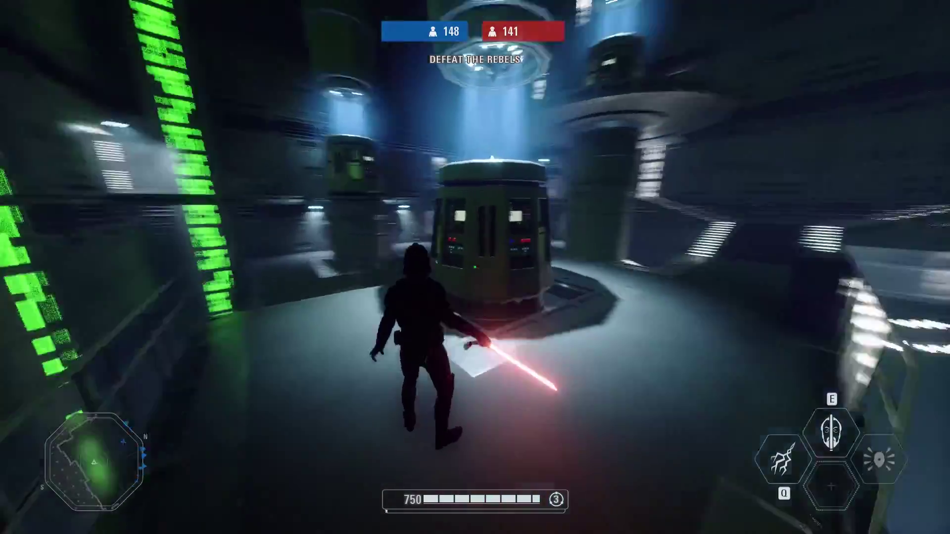
{"action": "key", "text": "w"}
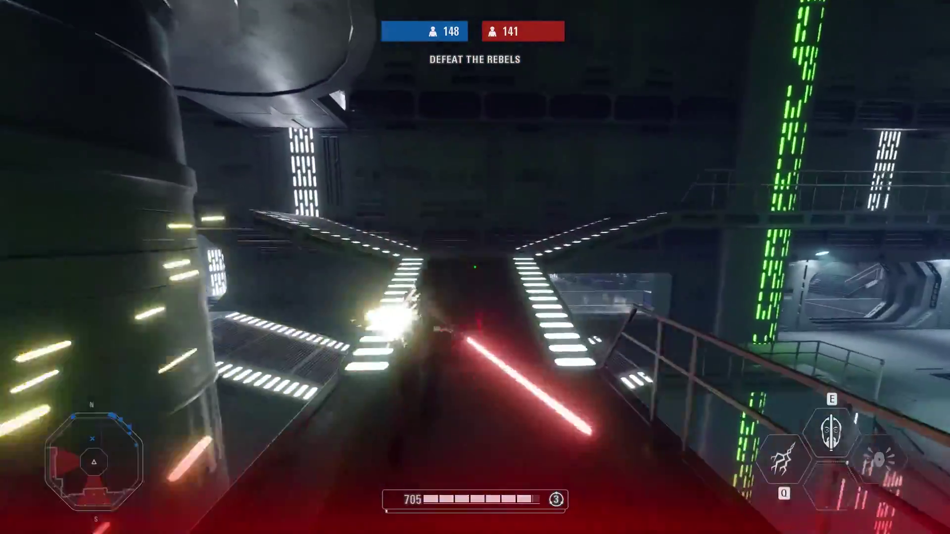
{"action": "key", "text": "w"}
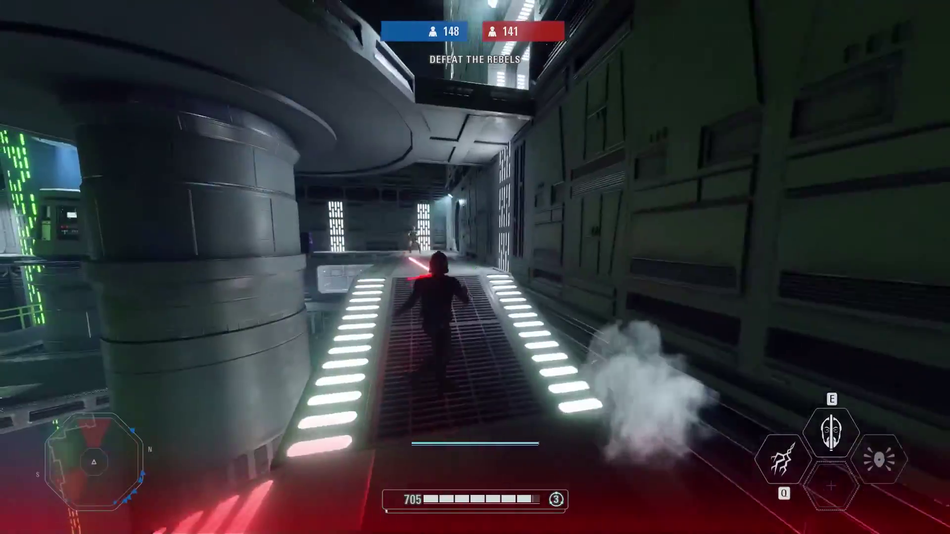
{"action": "key", "text": "w"}
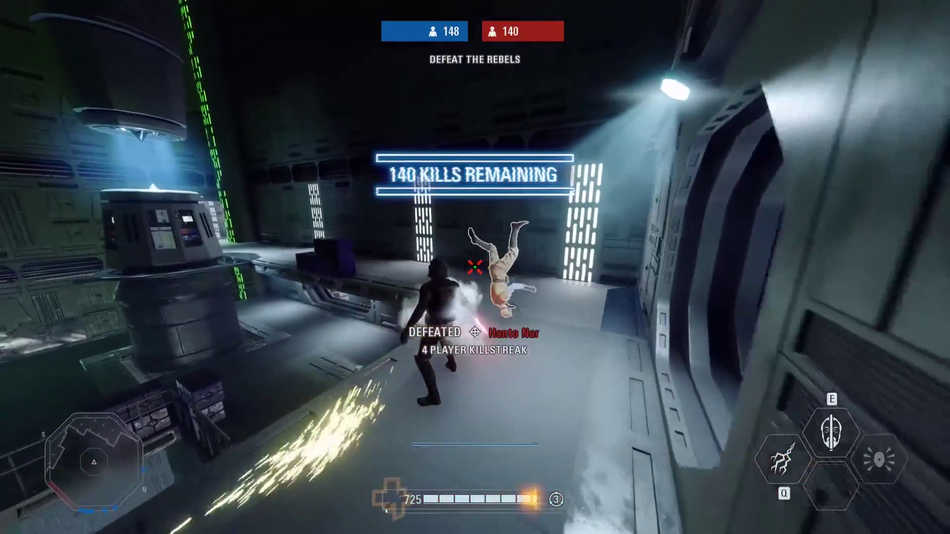